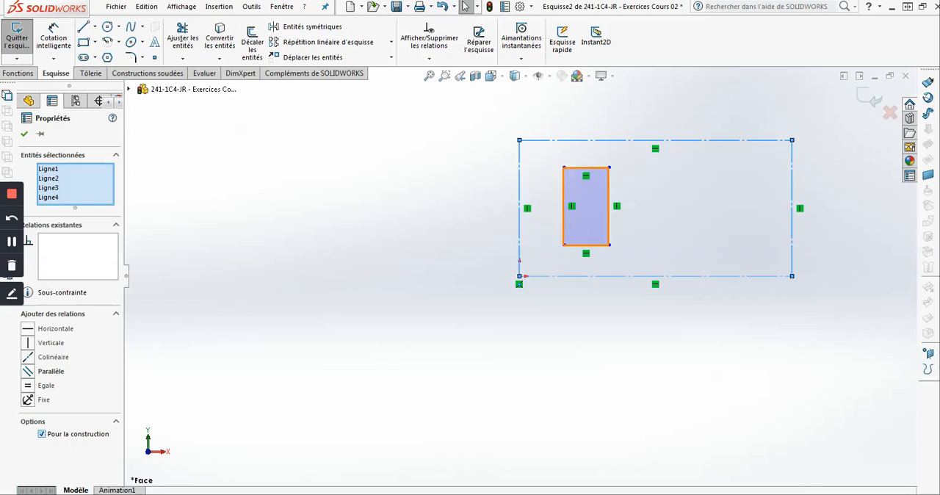
- Convert the four lines of the small inner rectangle to construction geometry
left_click(585, 213)
left_click(84, 435)
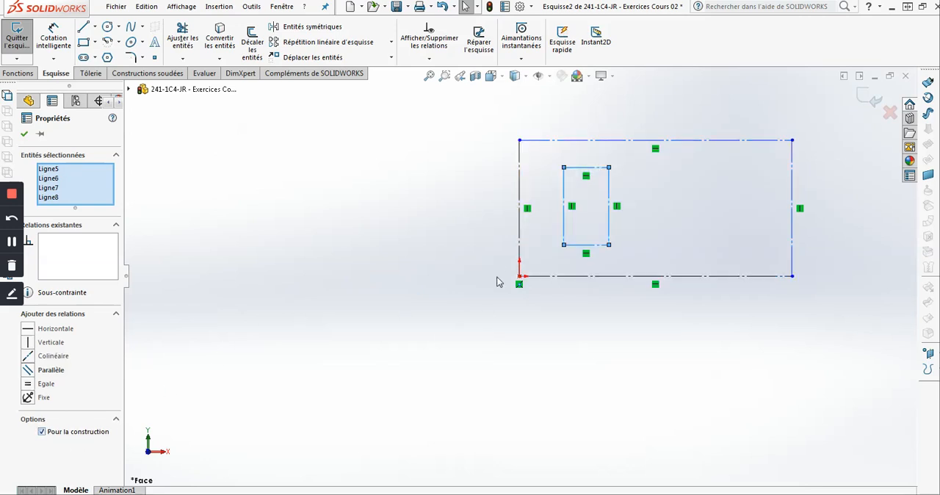
scroll(624, 243, "down", 2)
scroll(538, 311, "down", 1)
left_click(538, 311)
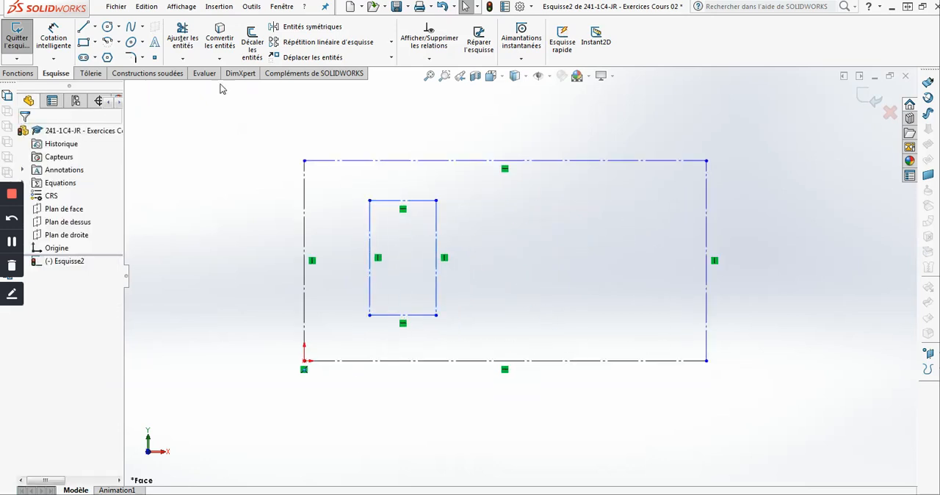
- Dimension the large outer construction rectangle with a height of 6 in and a width of 12 in
left_click(54, 37)
left_click(306, 224)
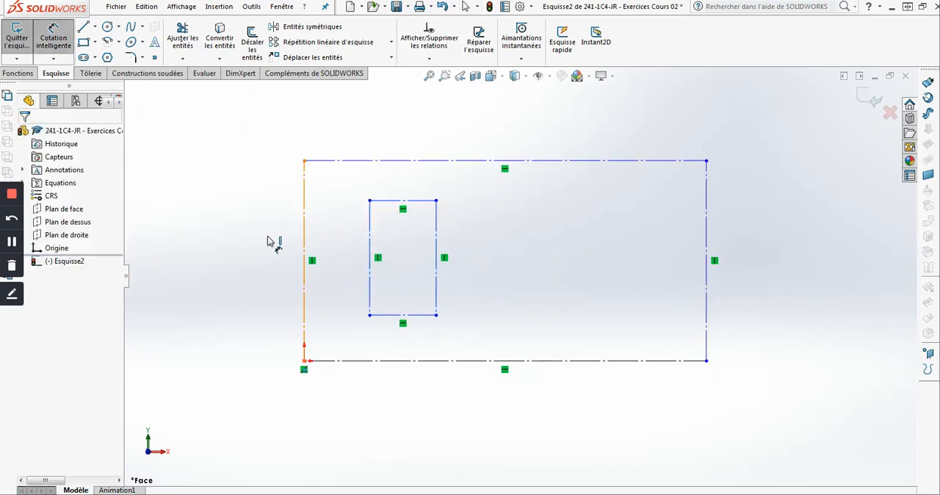
left_click(220, 251)
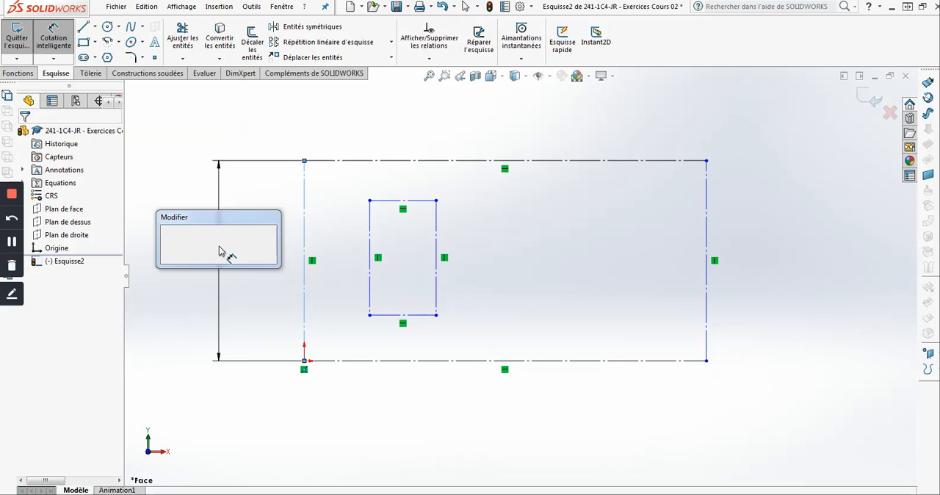
type("6")
key("Return")
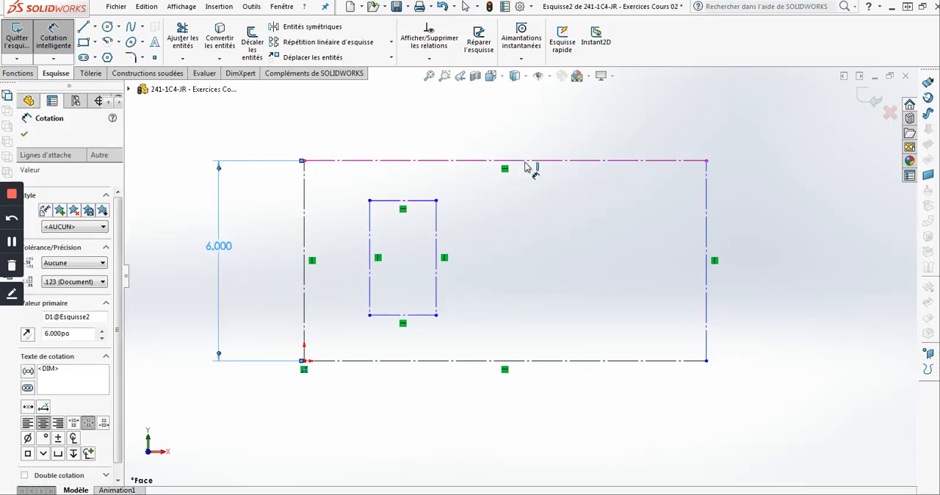
left_click(507, 130)
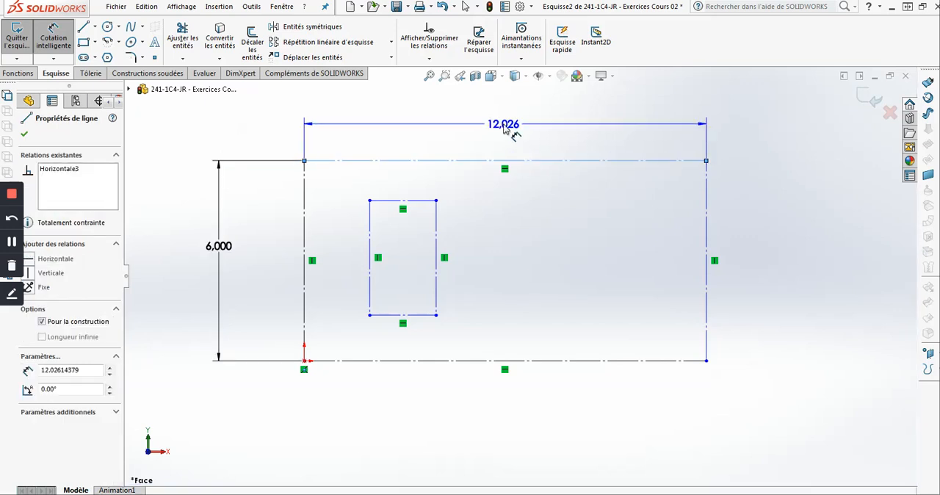
left_click(505, 126)
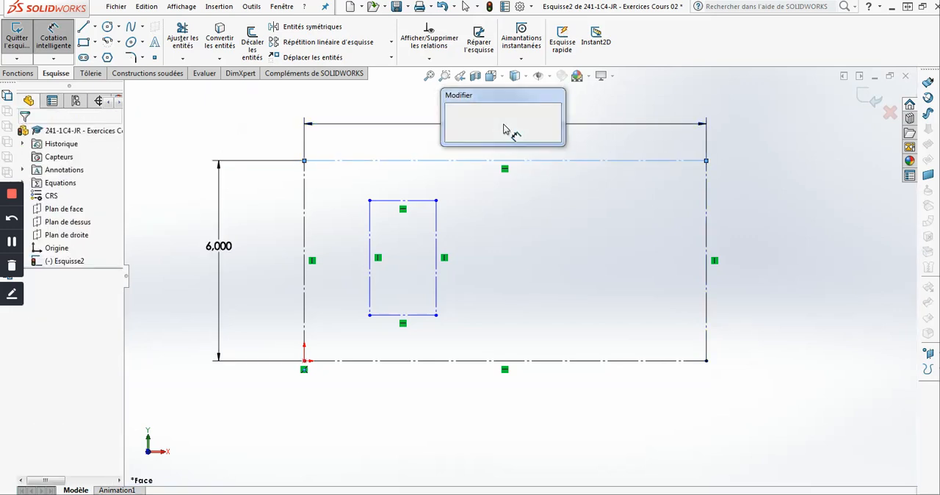
type("12")
key("Return")
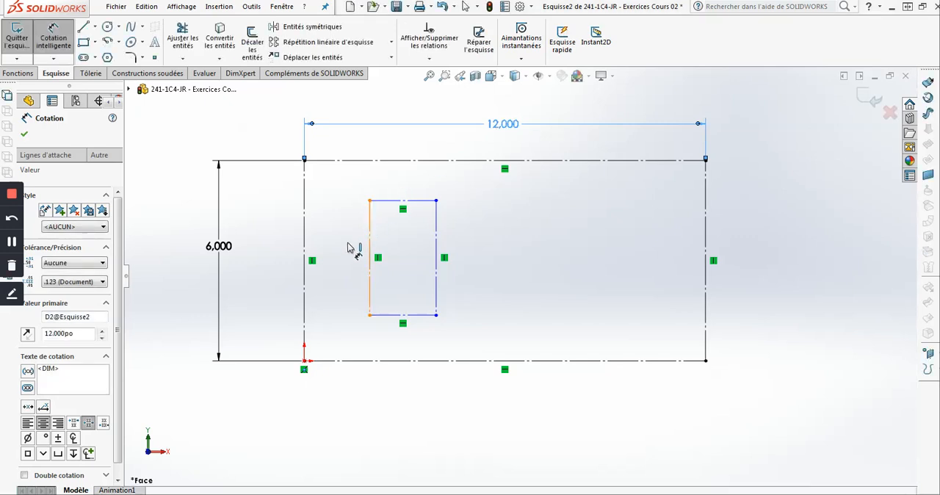
- Dimension the inner construction rectangle with a height of 4.5 in and a width of 3 in
left_click(350, 248)
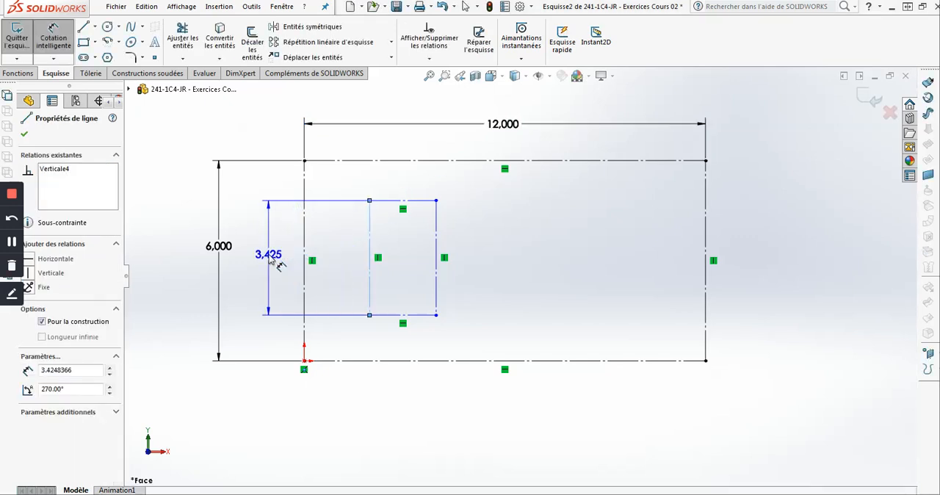
left_click(270, 258)
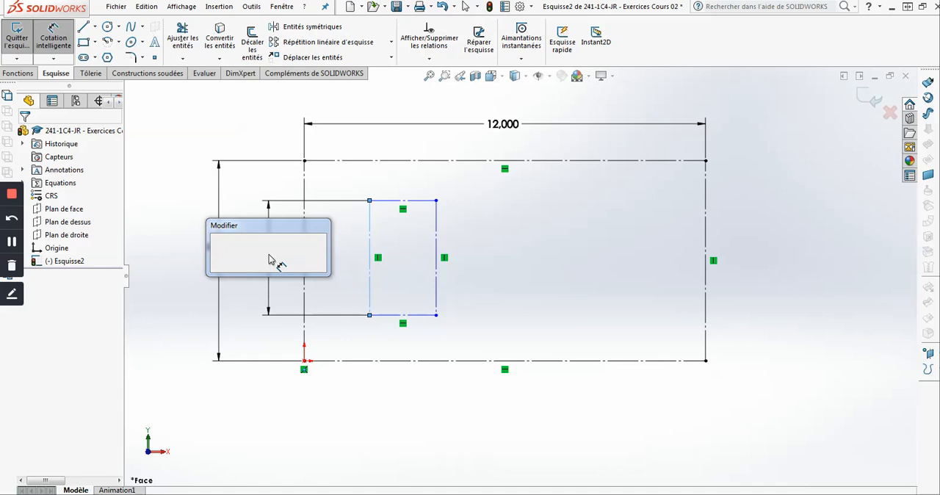
type("4.5")
key("Return")
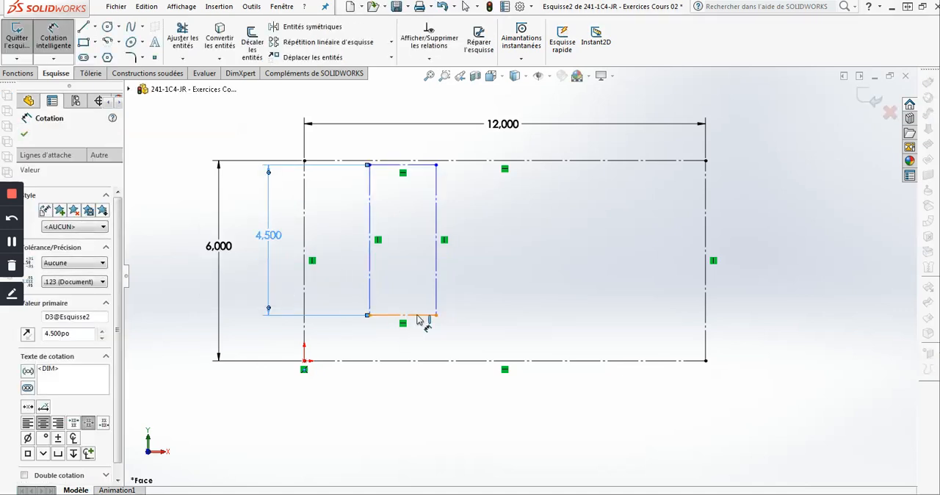
left_click(408, 420)
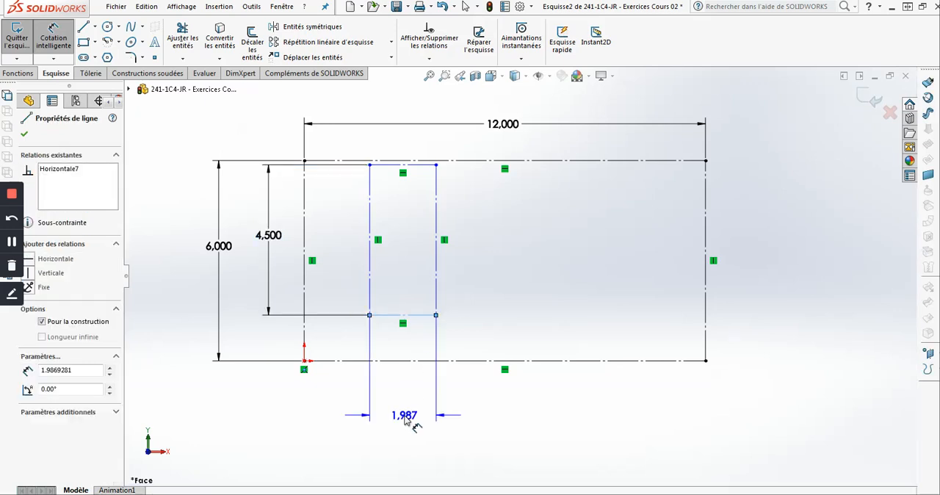
left_click(410, 422)
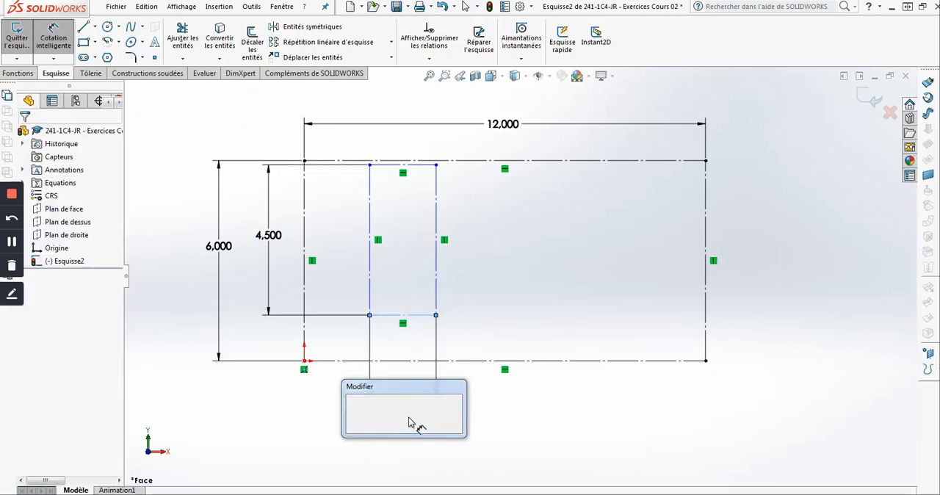
type("3")
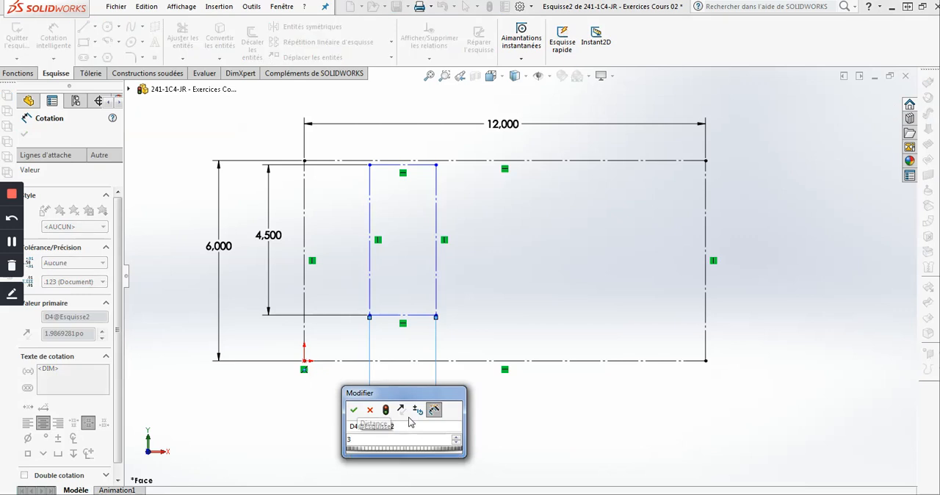
key("Escape")
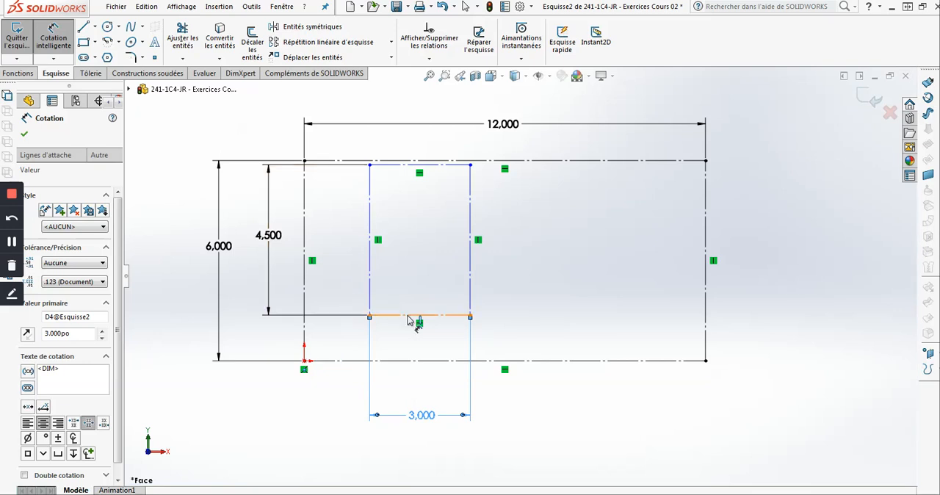
- Dimension the distance between the bottom edges of the inner and outer rectangles as 0.75 in
left_click(403, 363)
left_click(402, 363)
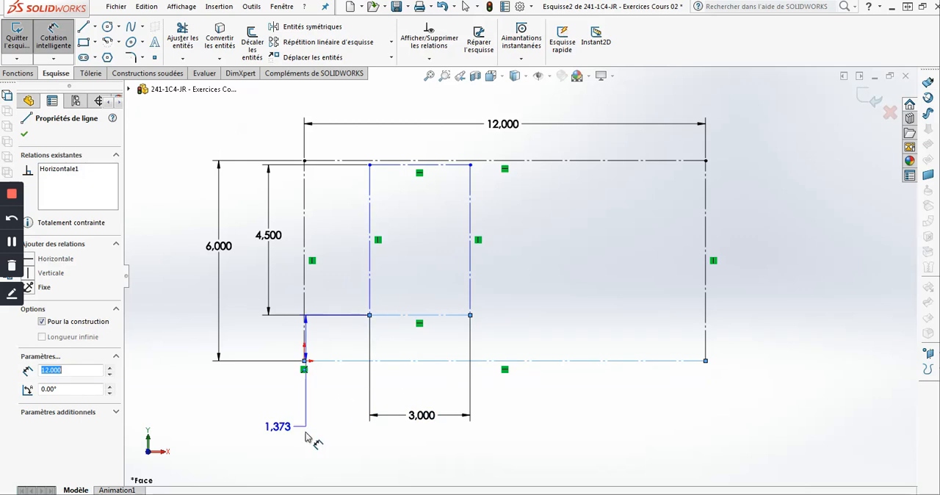
left_click(328, 440)
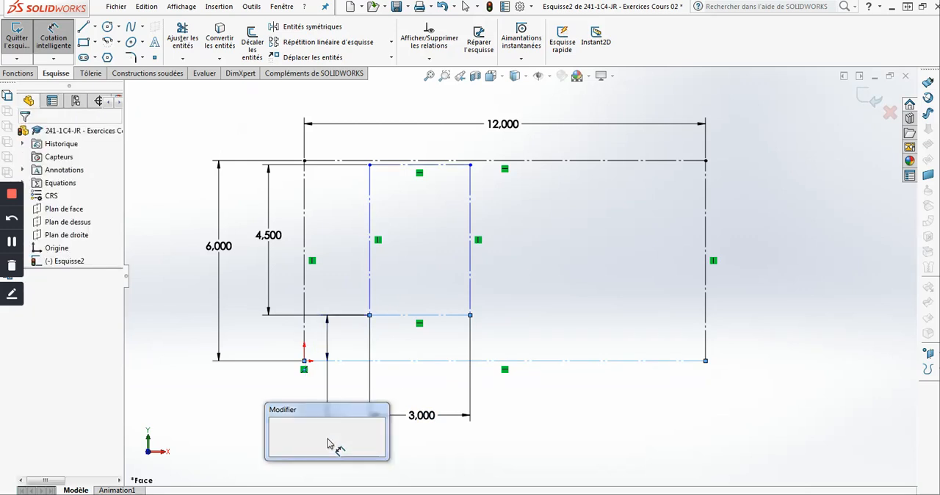
key("Return")
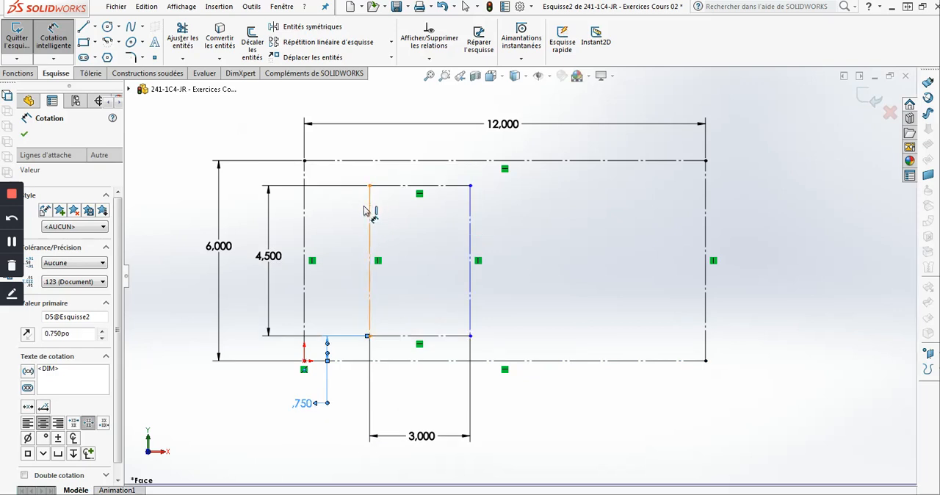
- Dimension the distance between the left edges of the inner and outer rectangles as 0.75 in
left_click(305, 205)
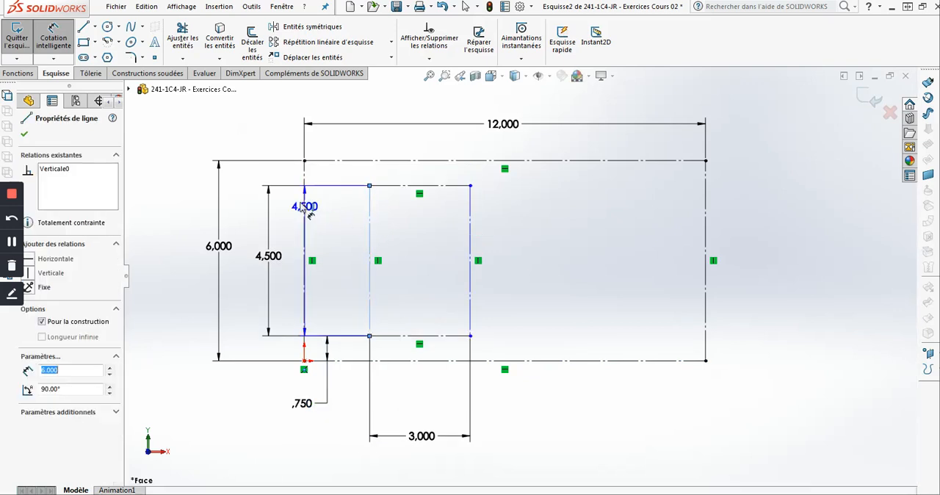
left_click(257, 139)
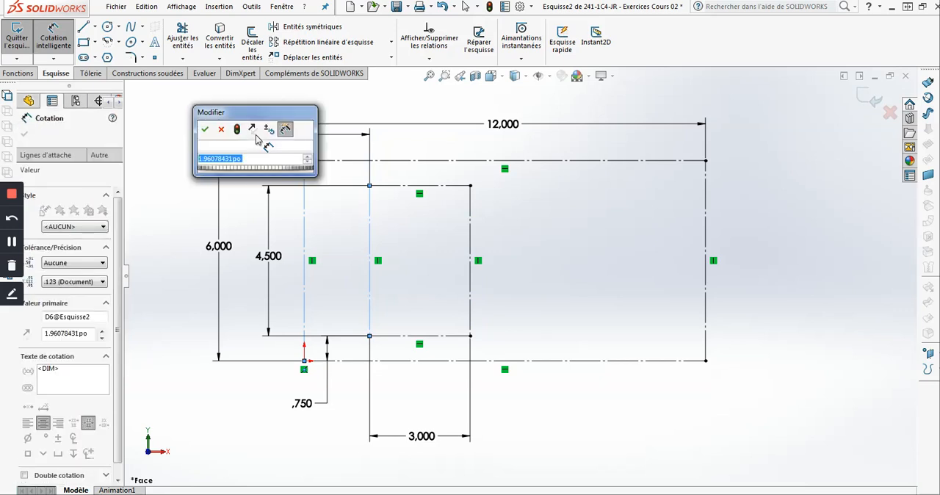
key("BackSpace")
type(".75")
key("Return")
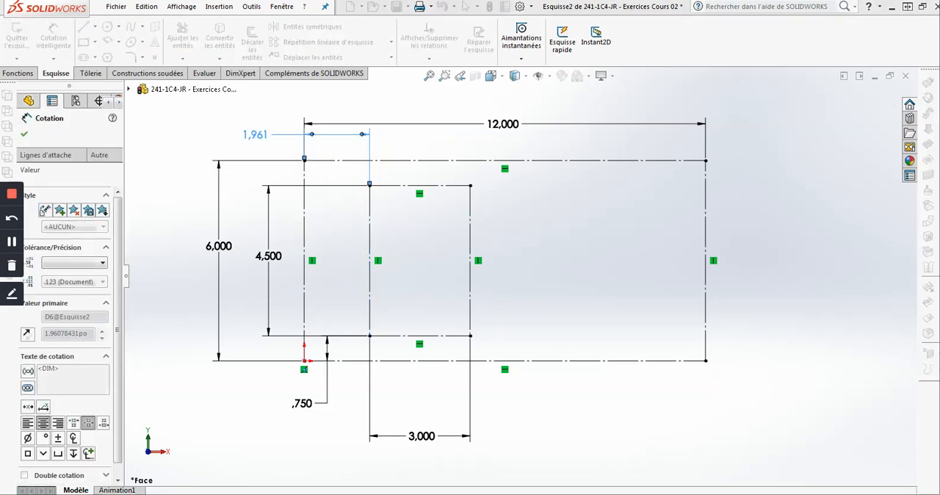
key("Escape")
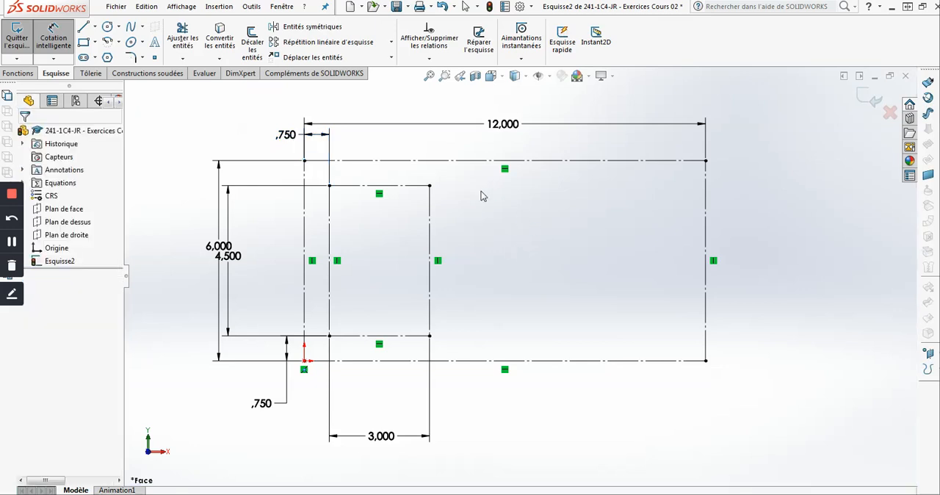
key("Escape")
- Draw a solid corner rectangle over the outer construction rectangle, from its upper-left to its lower-right corner
left_click(84, 42)
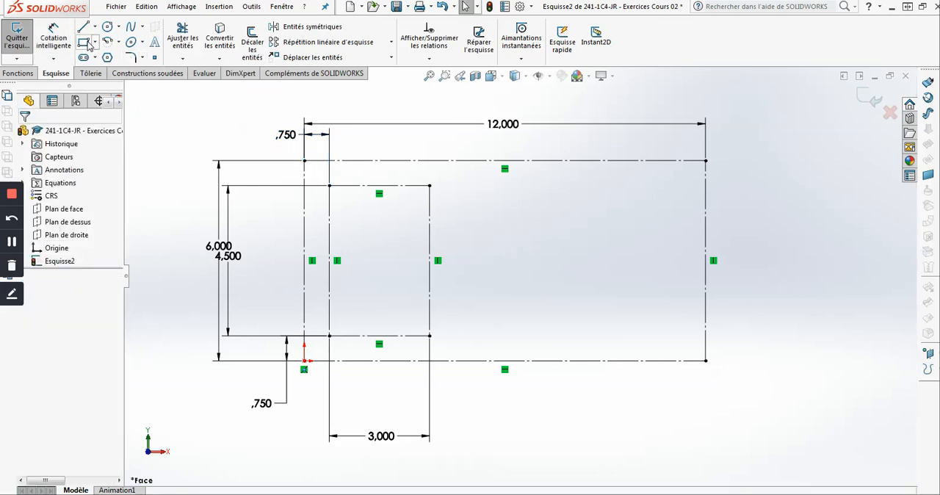
left_click(304, 160)
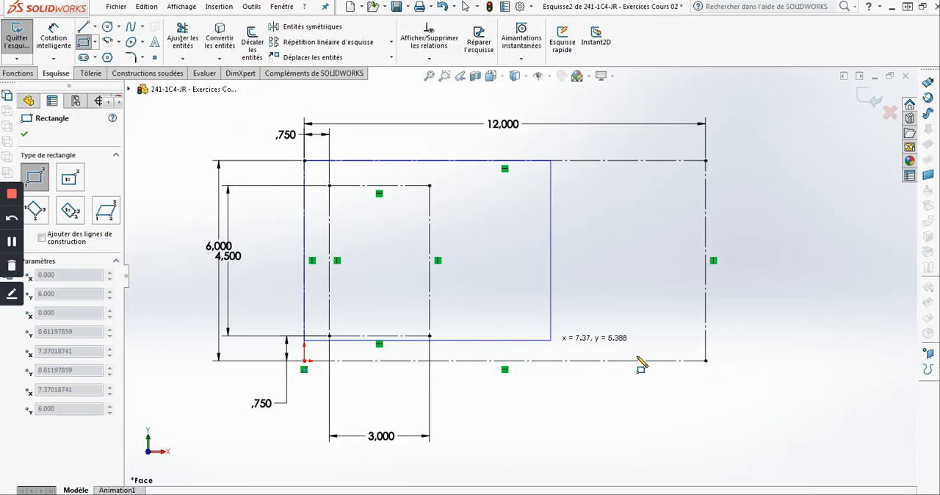
left_click(706, 361)
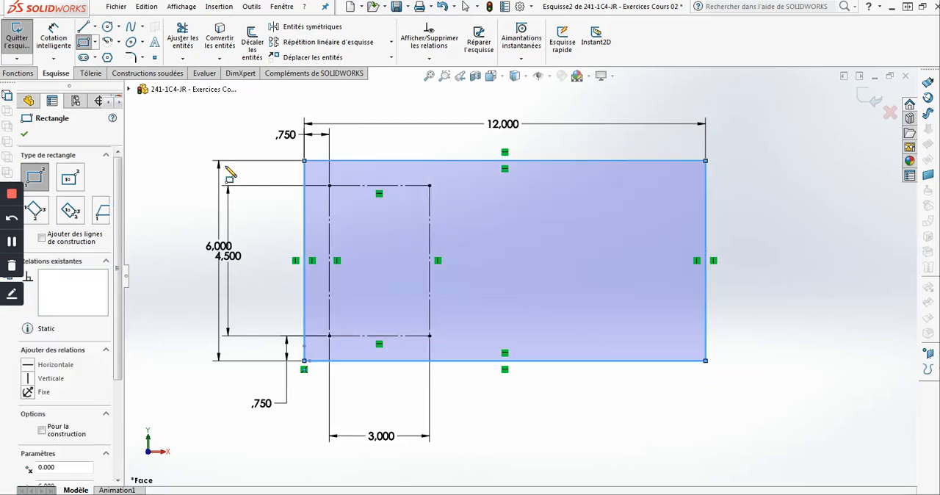
- Round all four corners of the solid outer rectangle with 0.75 in sketch fillets
left_click(131, 57)
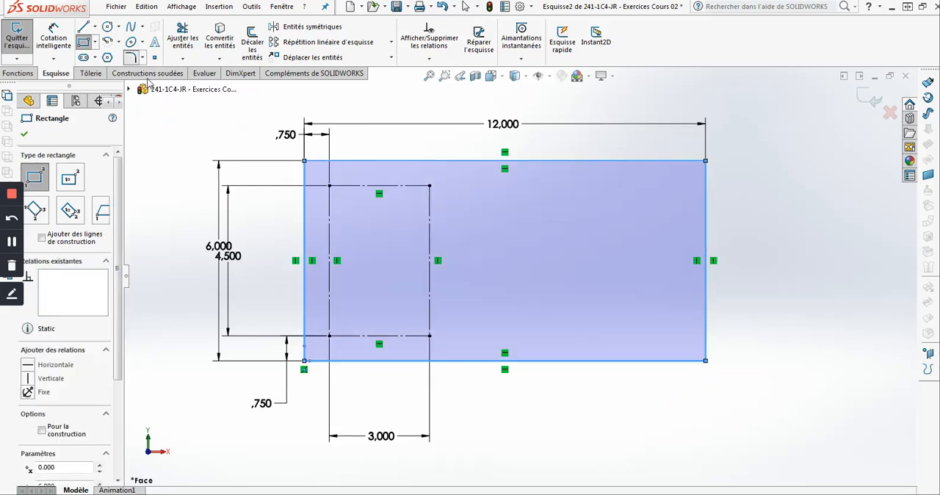
left_click(306, 181)
left_click(335, 361)
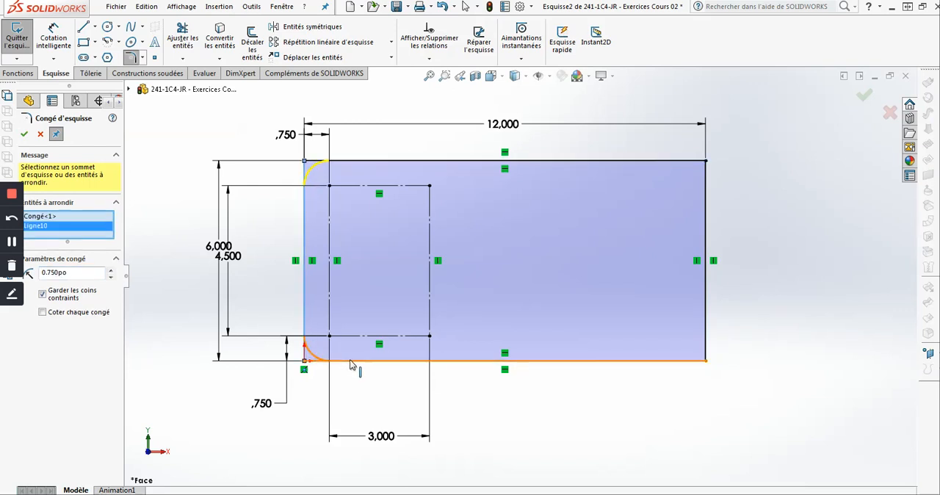
left_click(695, 360)
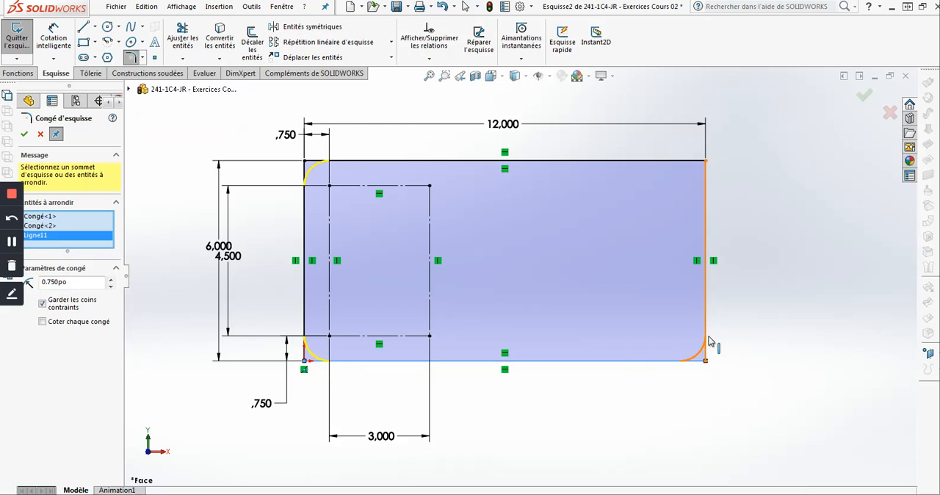
left_click(704, 190)
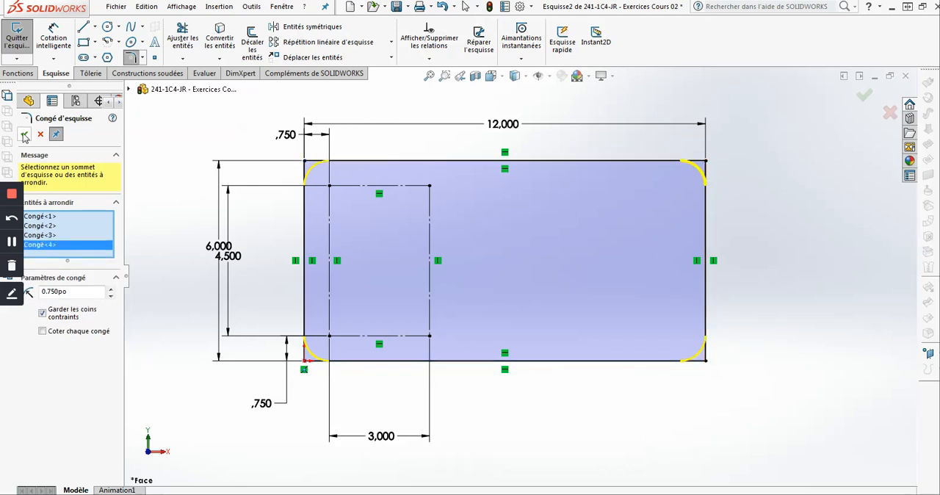
key("Return")
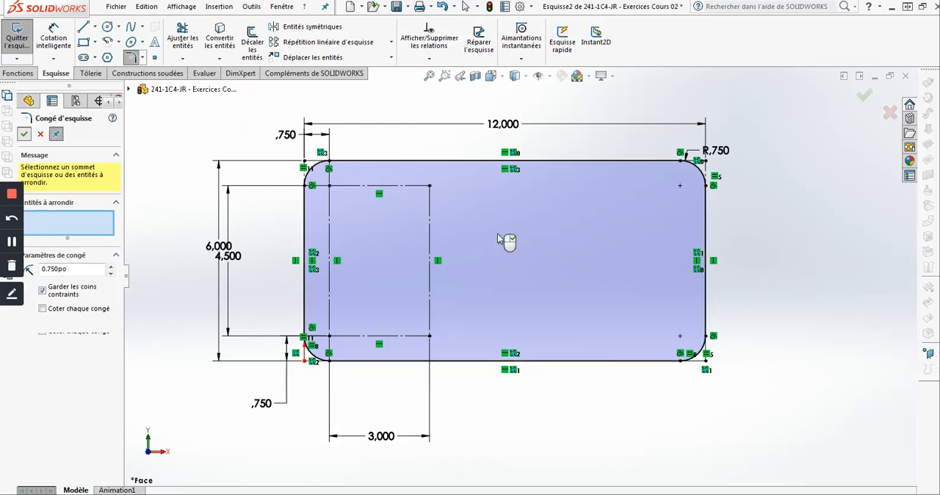
key("Escape")
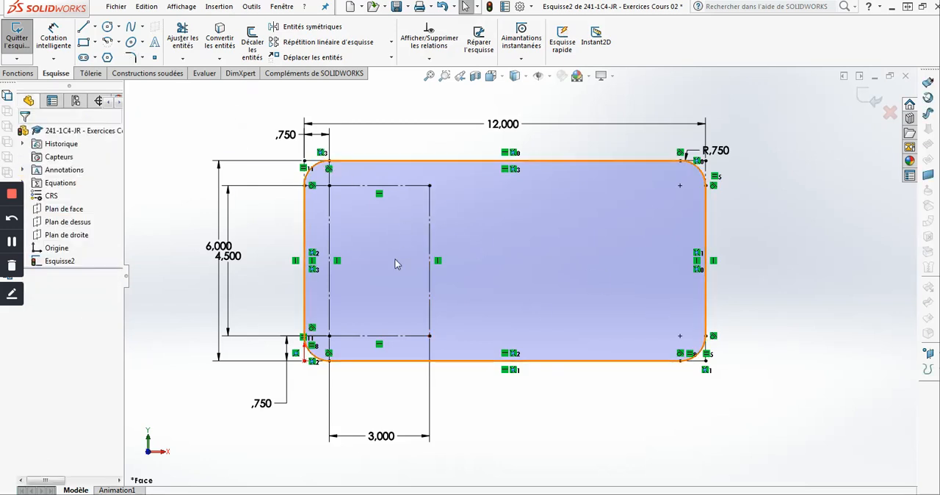
- Sketch centre-point quarter arcs of about 0.86 in and 0.92 in radius inside the inner construction rectangle, centred on its upper-left and lower-left corners
scroll(358, 238, "down", 2)
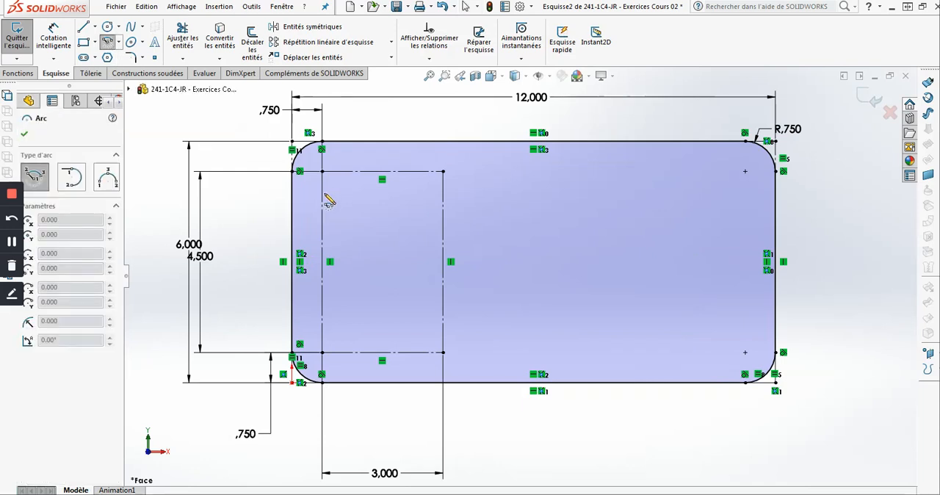
left_click(357, 172)
left_click(355, 239)
left_click(322, 352)
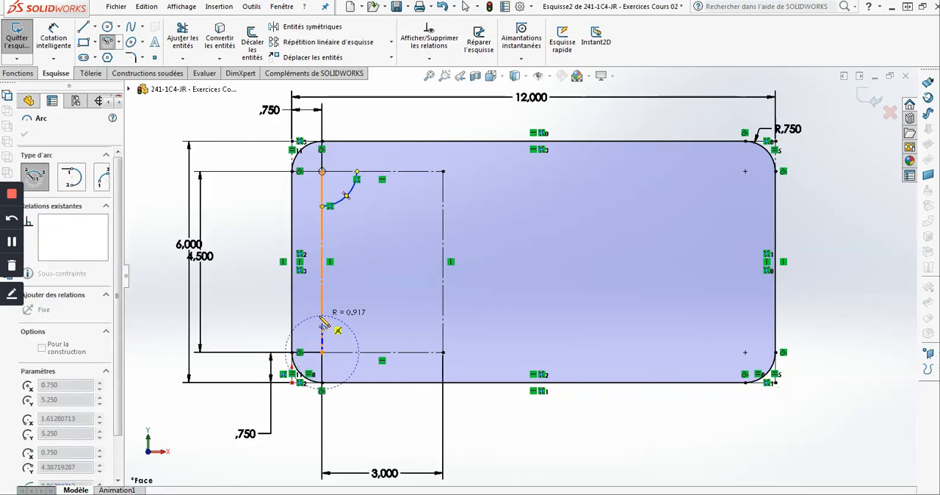
left_click(353, 339)
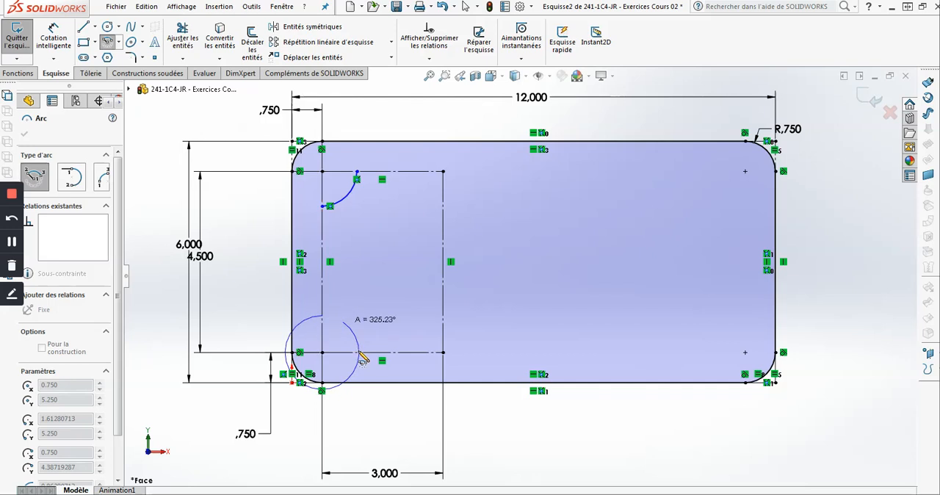
left_click(359, 354)
- Sketch centre-point quarter arcs of about 0.90 in and 0.92 in radius inside the inner construction rectangle, centred on its upper-right and lower-right corners
left_click(443, 172)
left_click(407, 172)
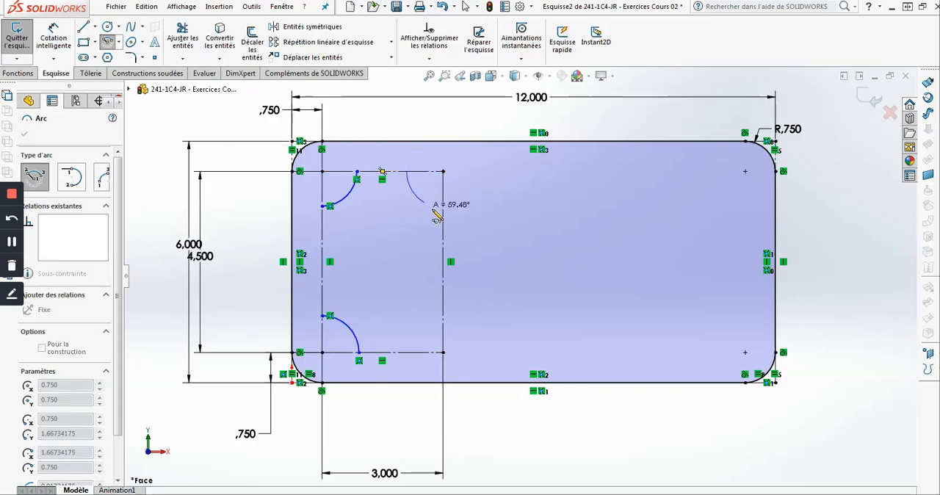
left_click(443, 208)
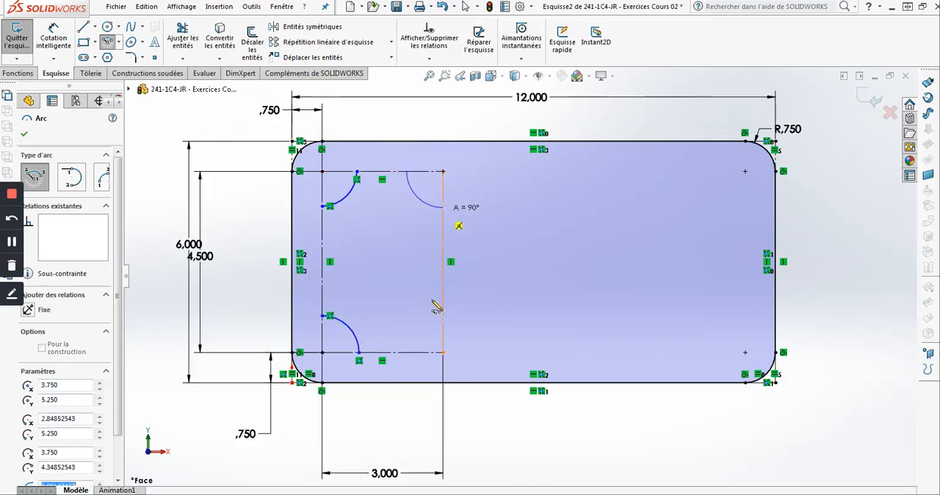
left_click(443, 353)
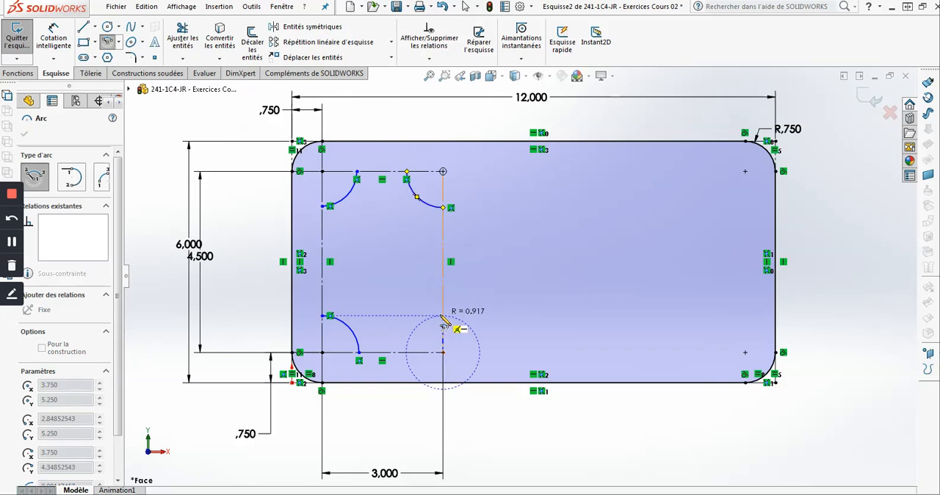
left_click(441, 316)
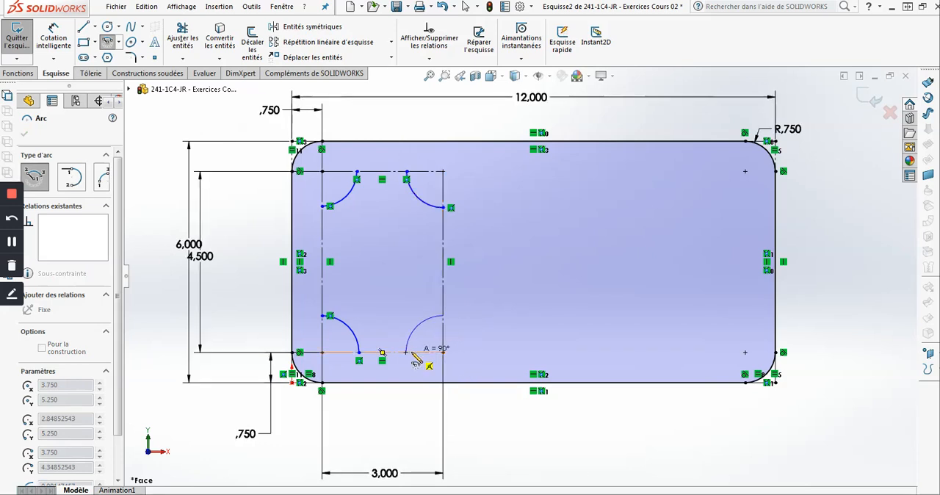
left_click(406, 353)
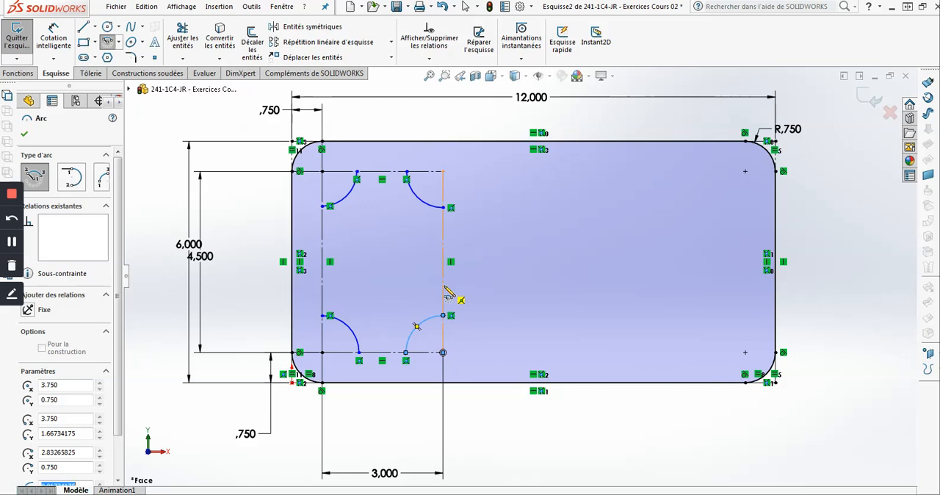
key("Escape")
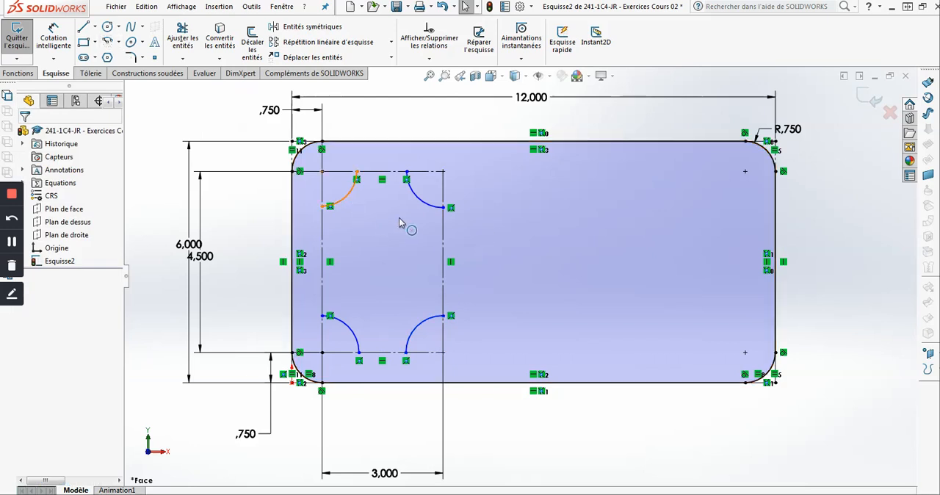
- Add an equal relation between all four corner arcs of the inner construction rectangle
left_click(424, 210)
left_click(424, 211)
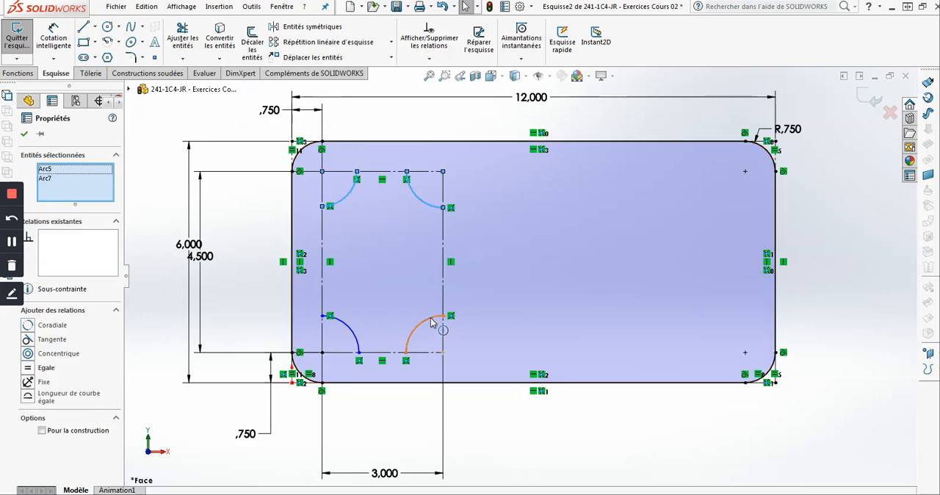
left_click(358, 332)
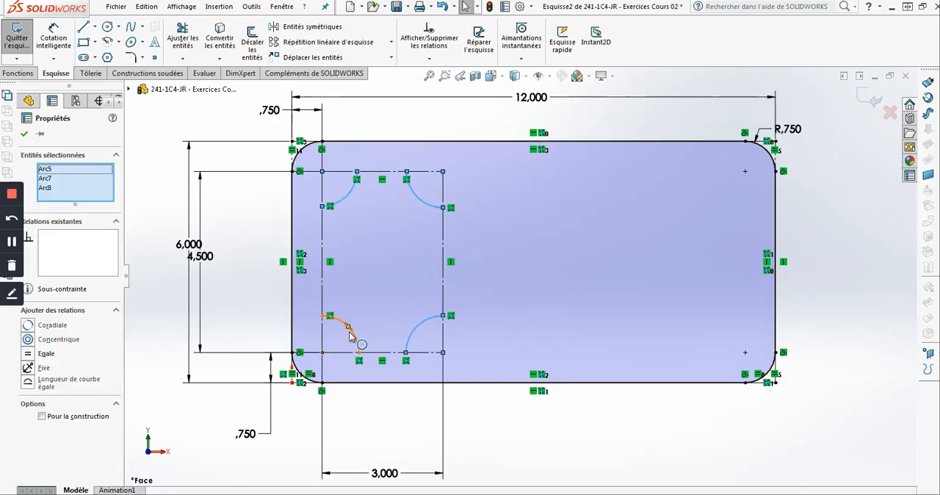
left_click(342, 322, "ctrl")
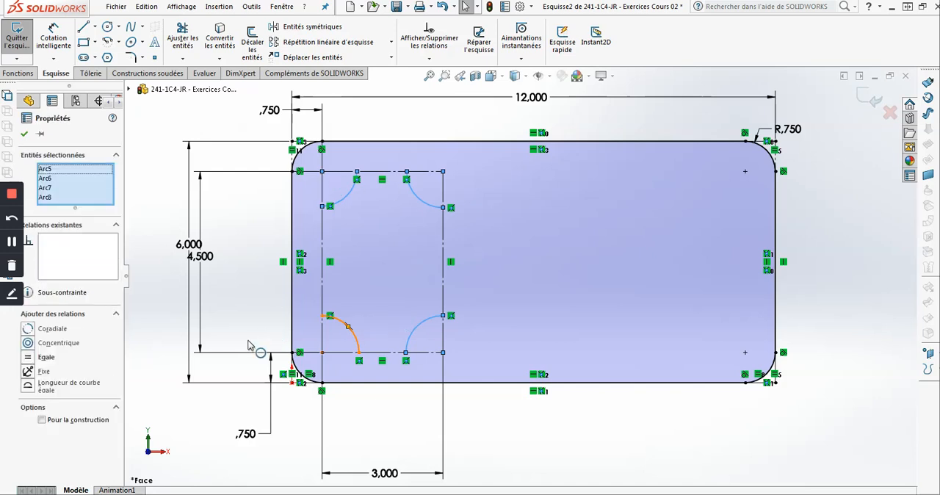
left_click(28, 358)
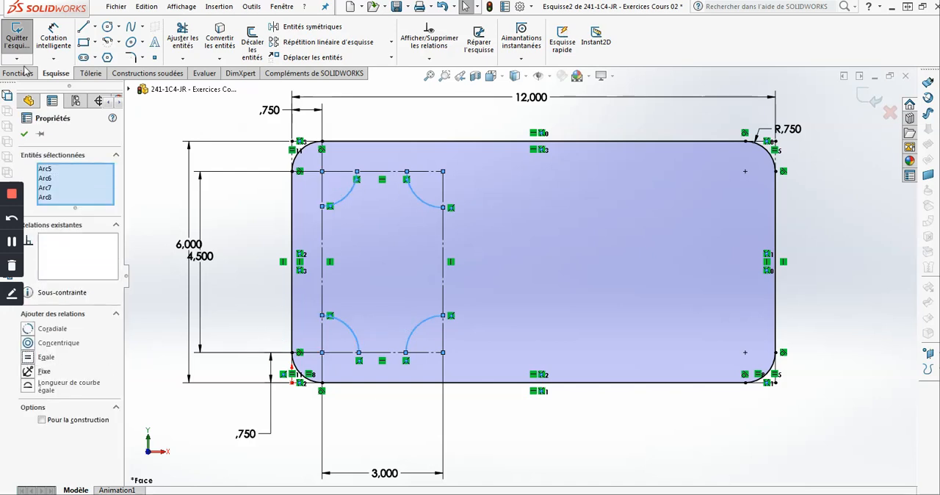
- Dimension the upper-right inner corner arc with a 0.75 in radius
left_click(54, 37)
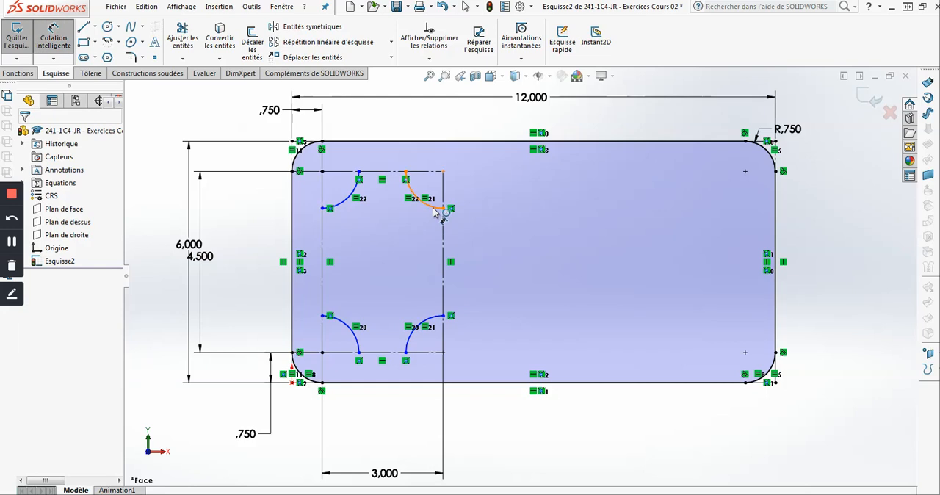
left_click(499, 130)
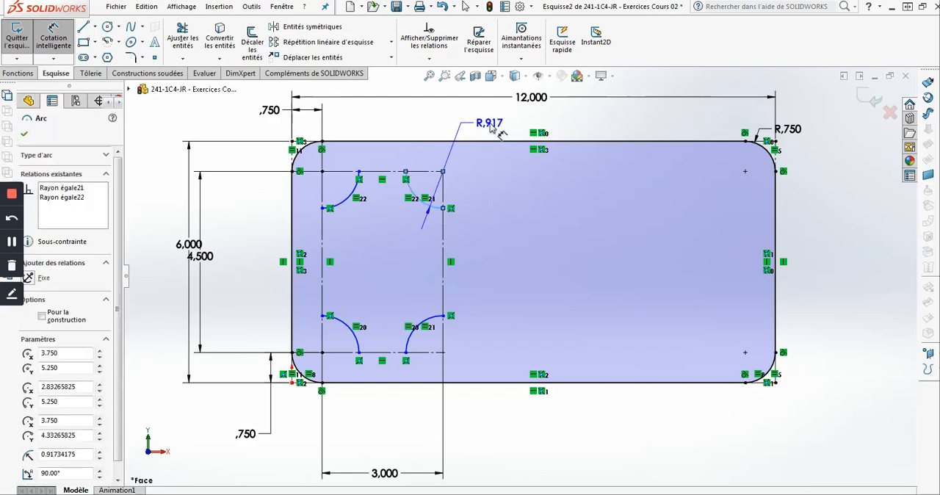
left_click(493, 129)
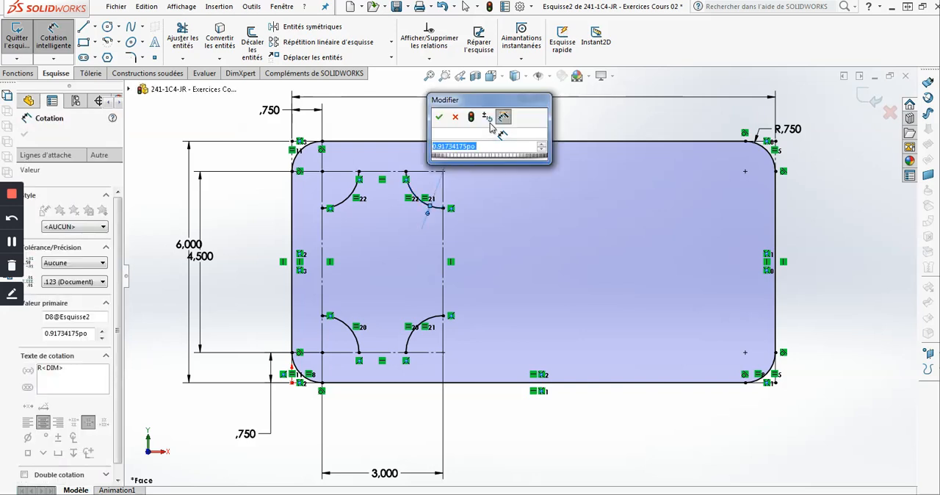
type(".75")
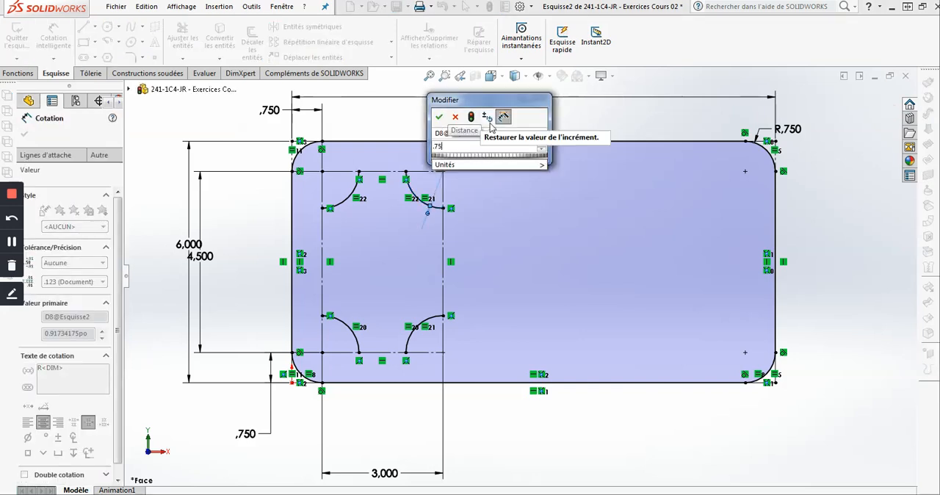
key("Return")
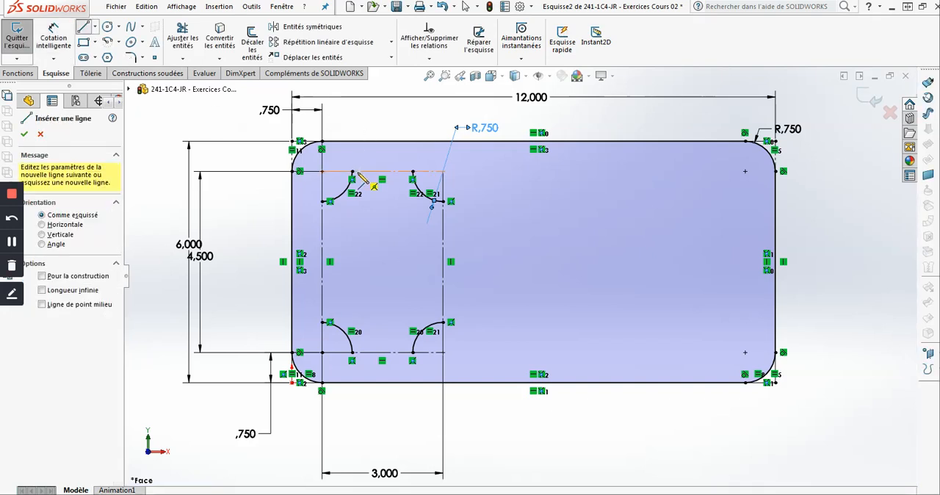
- Draw solid lines joining the arc ends along the upper and right edges of the inner construction rectangle, 1.5 in and 3 in long
left_click(412, 171)
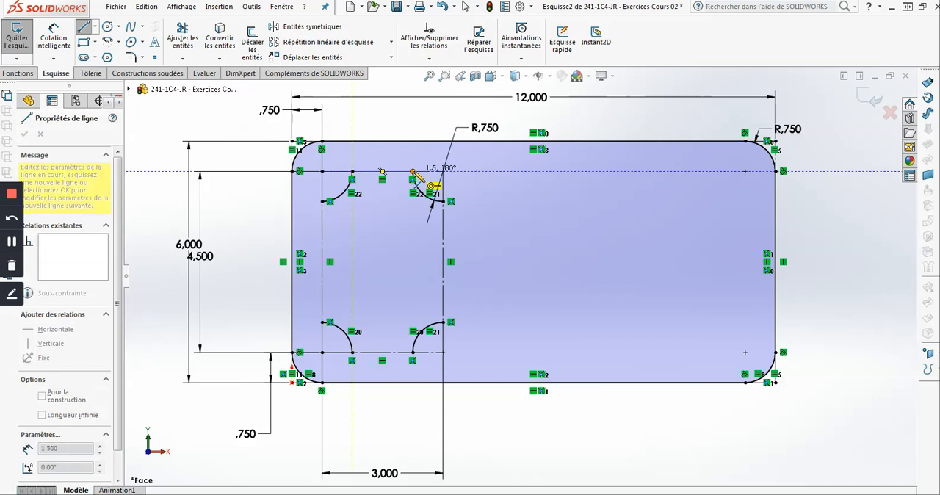
left_click(413, 171)
key("Return")
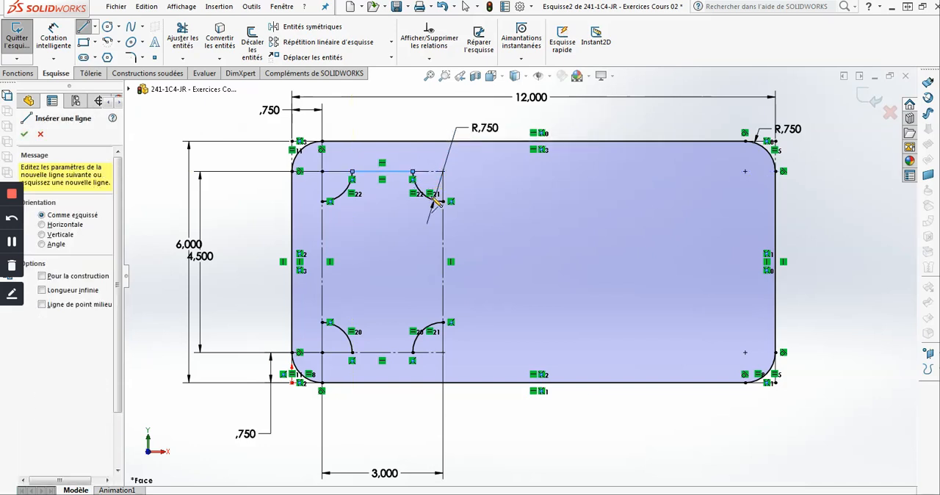
left_click(443, 202)
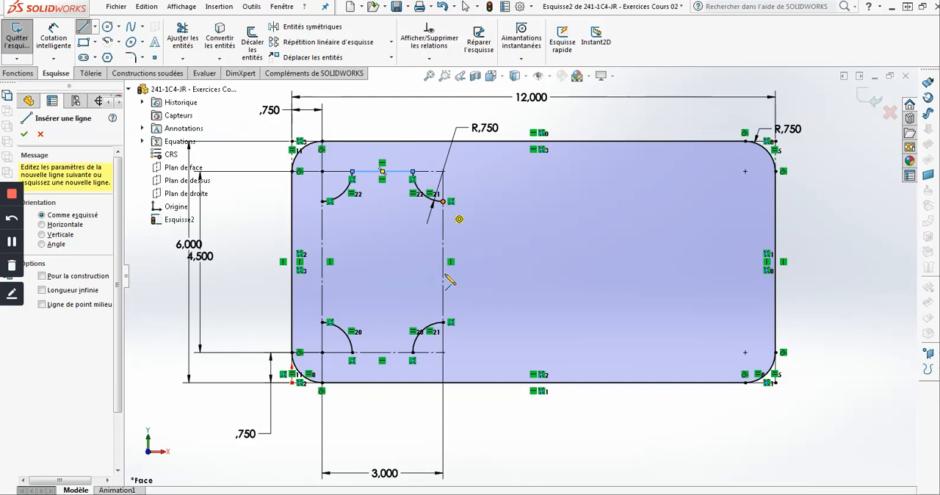
left_click(443, 321)
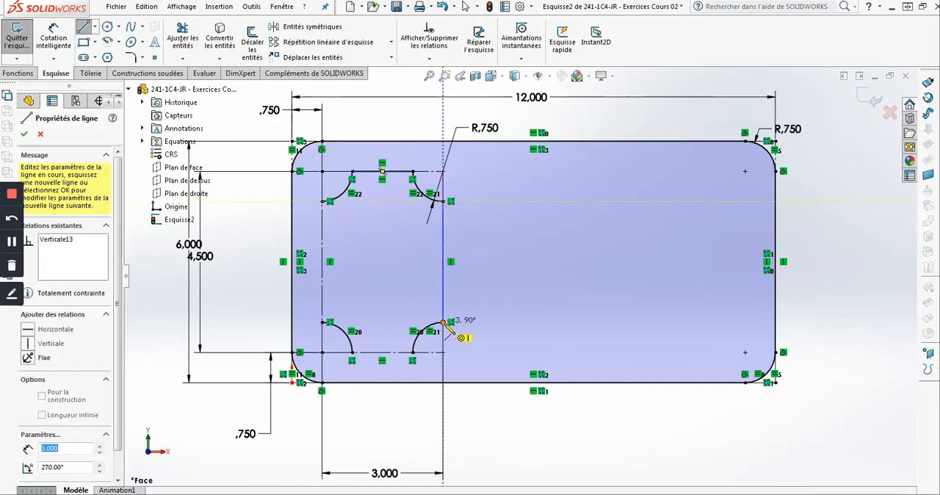
key("Return")
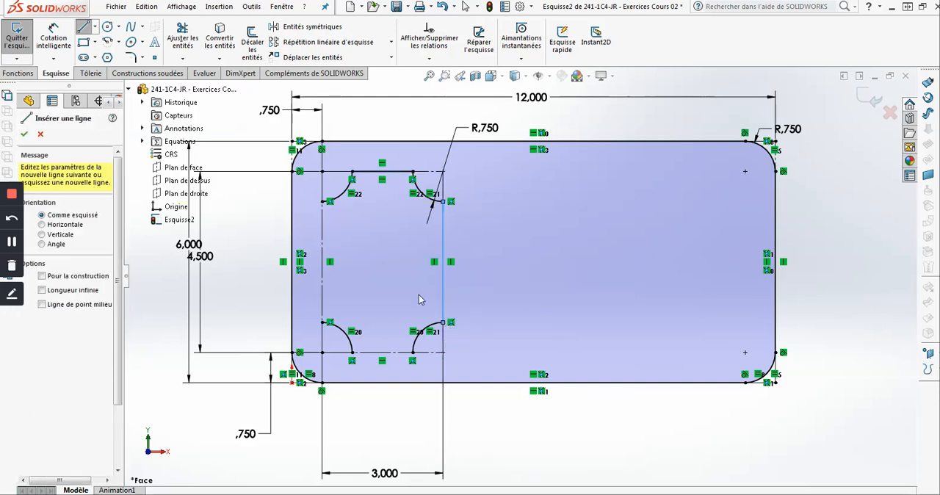
- Close the cutout profile with solid lines joining the arc ends along the lower and left edges, 1.5 in and 3 in long
left_click(413, 353)
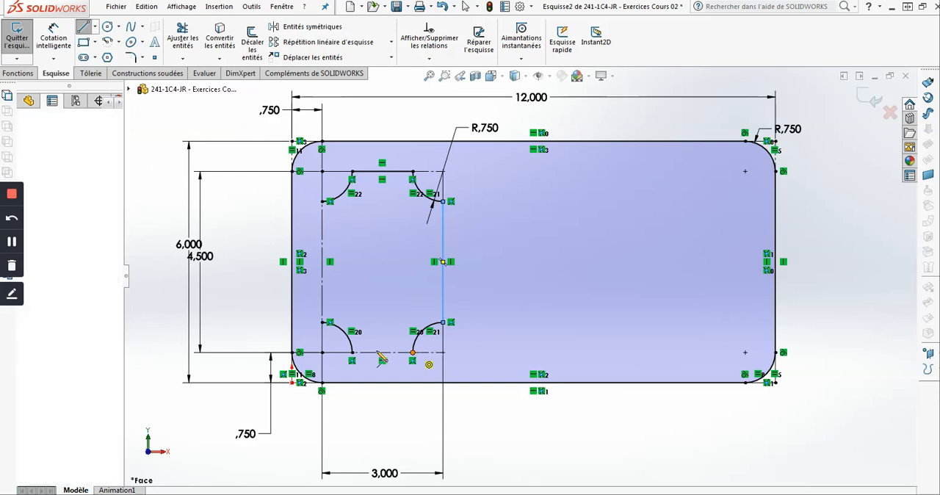
left_click(352, 353)
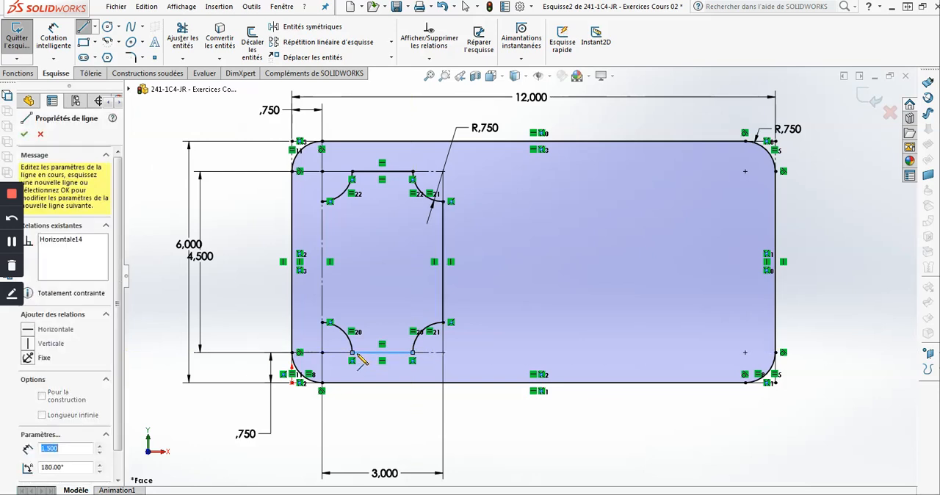
key("Escape")
key("Escape")
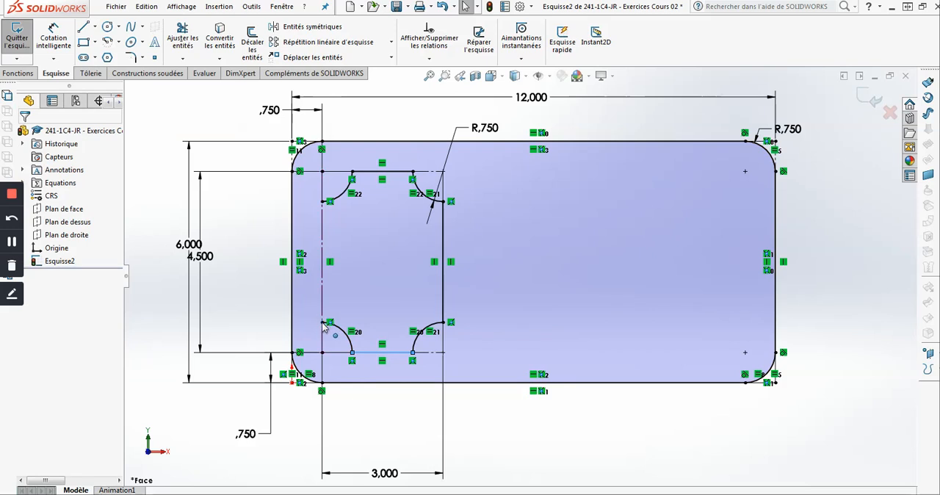
key("l")
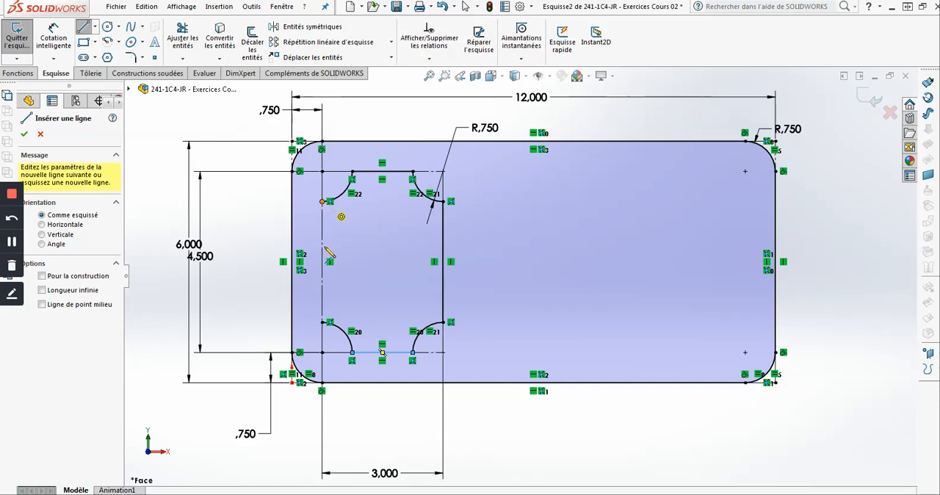
left_click(322, 201)
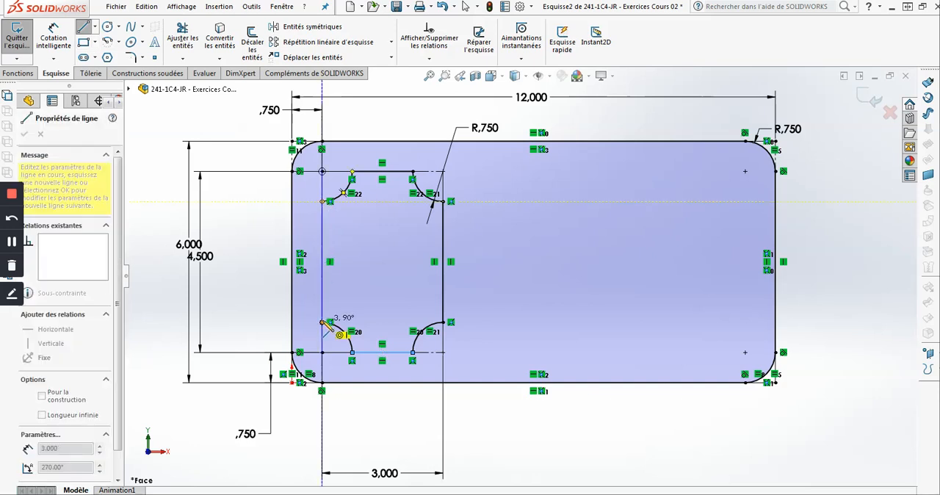
left_click(323, 323)
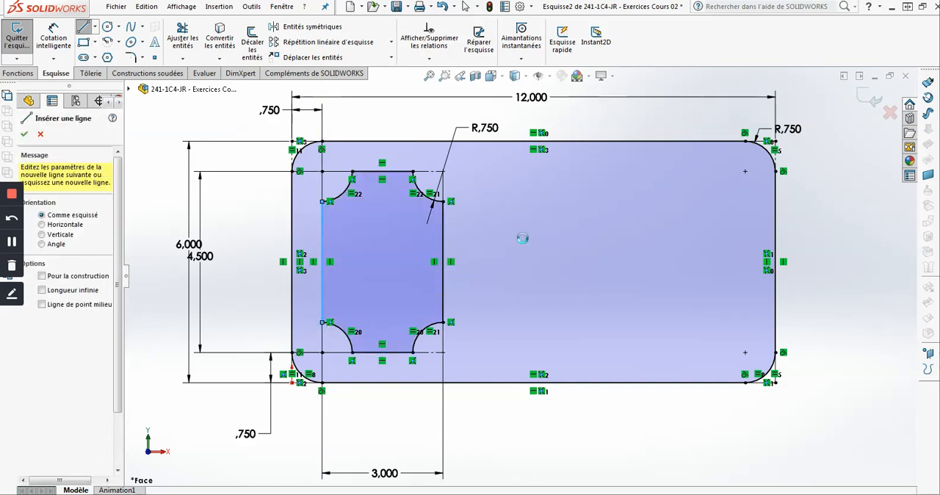
key("Escape")
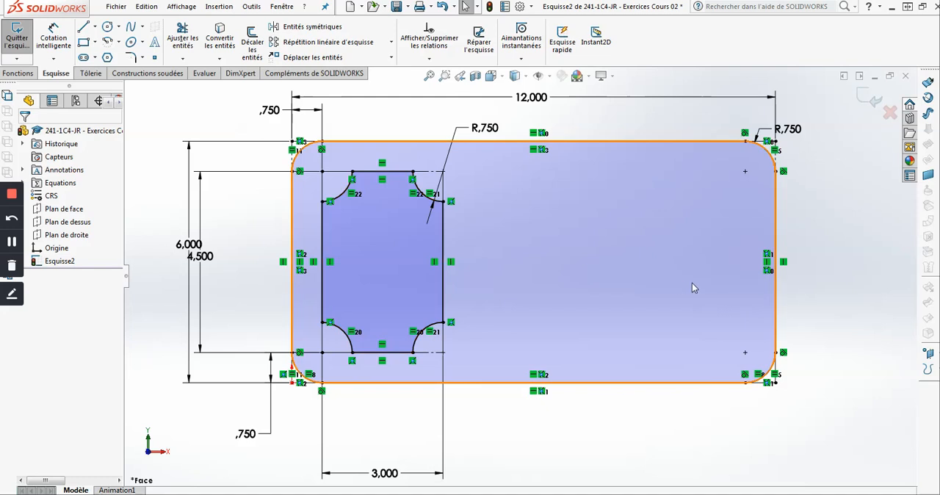
- Start a linear sketch pattern along the X axis with the closed cutout profile's four lines and four arcs as the entities to repeat
left_click(333, 43)
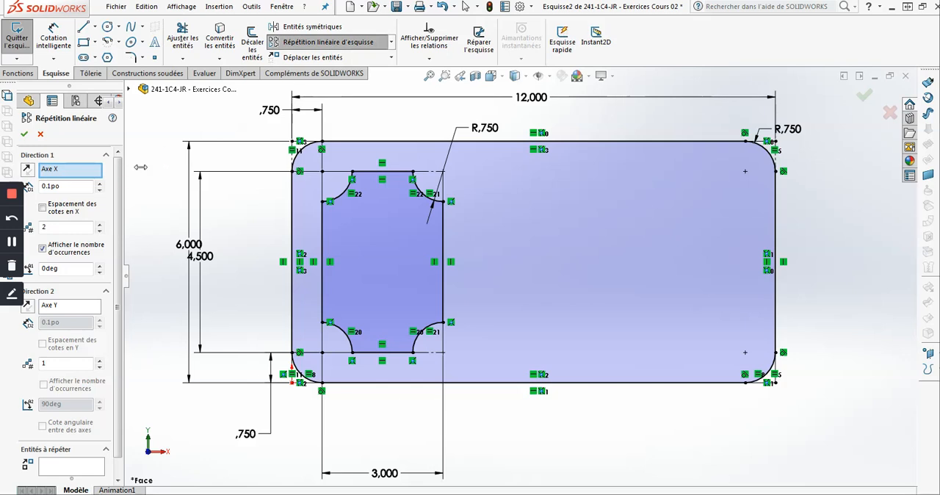
left_click_drag(140, 167, 163, 167)
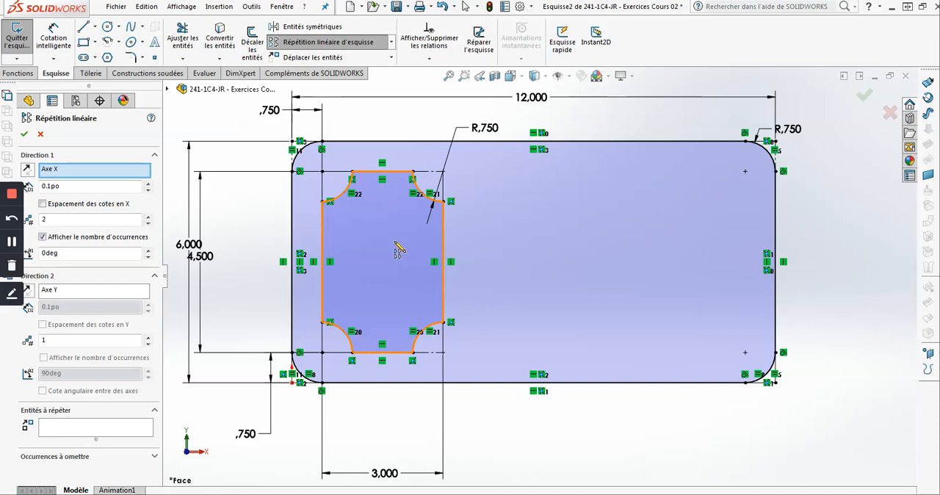
left_click(96, 428)
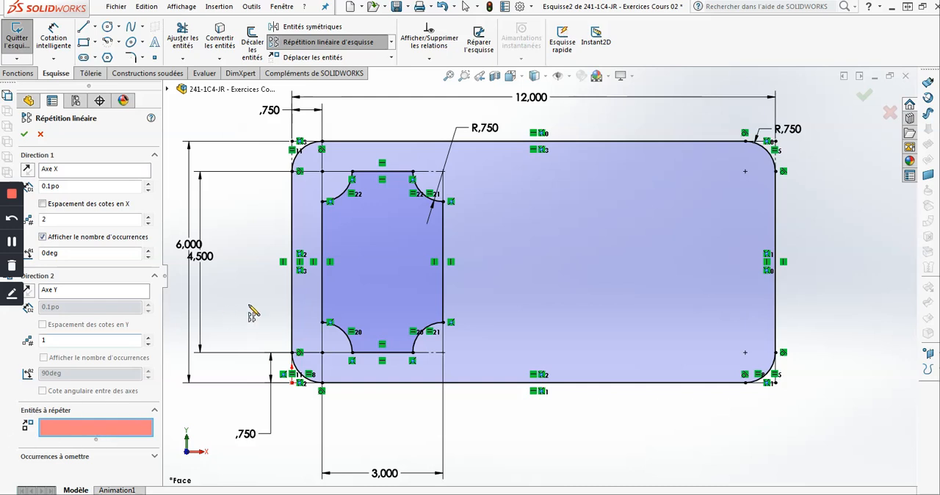
left_click(383, 257)
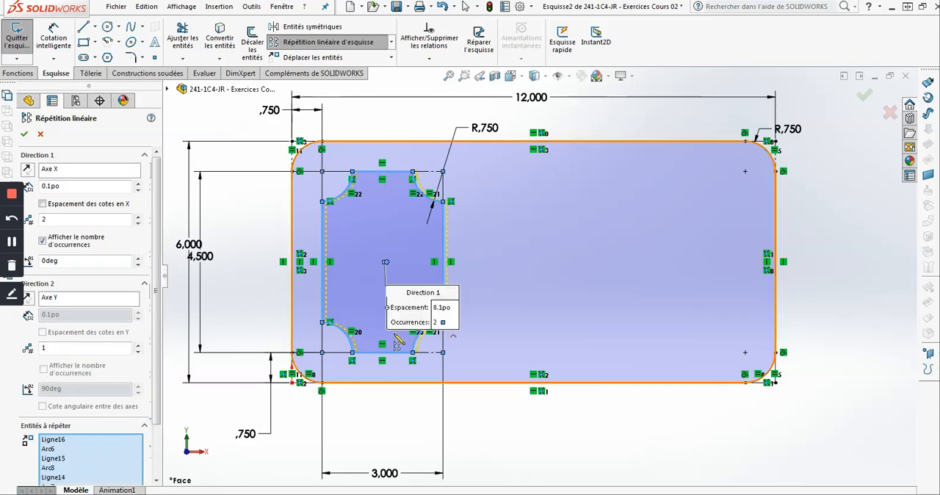
scroll(161, 288, "down", 3)
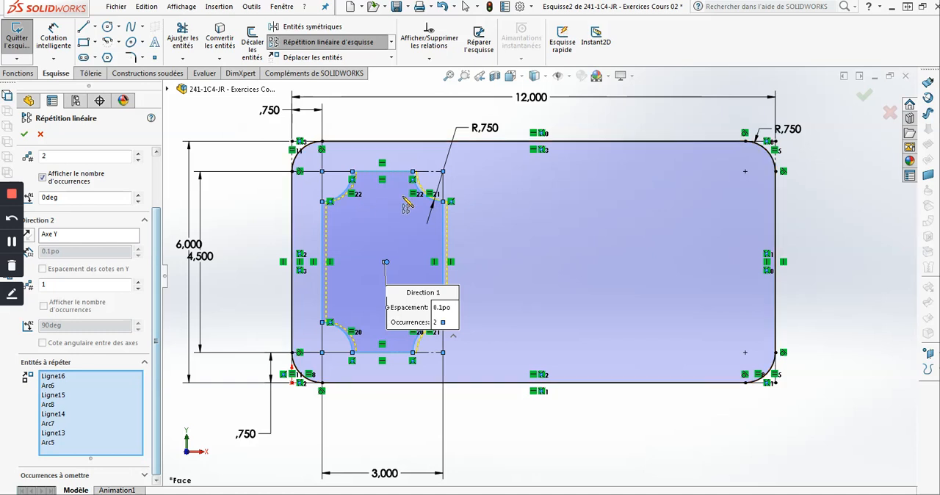
- Set the X direction of the linear sketch pattern to three instances spaced 3.75 in apart
scroll(156, 255, "up", 3)
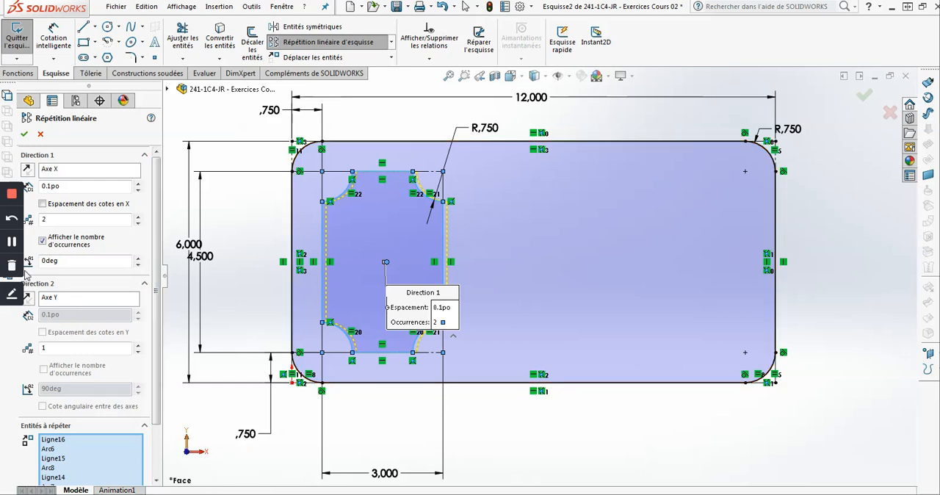
left_click(79, 223)
type("3")
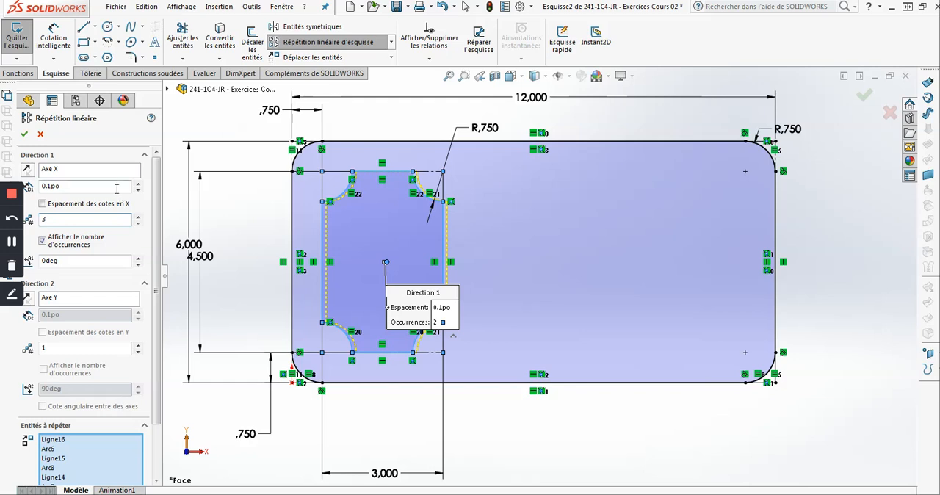
left_click(40, 188)
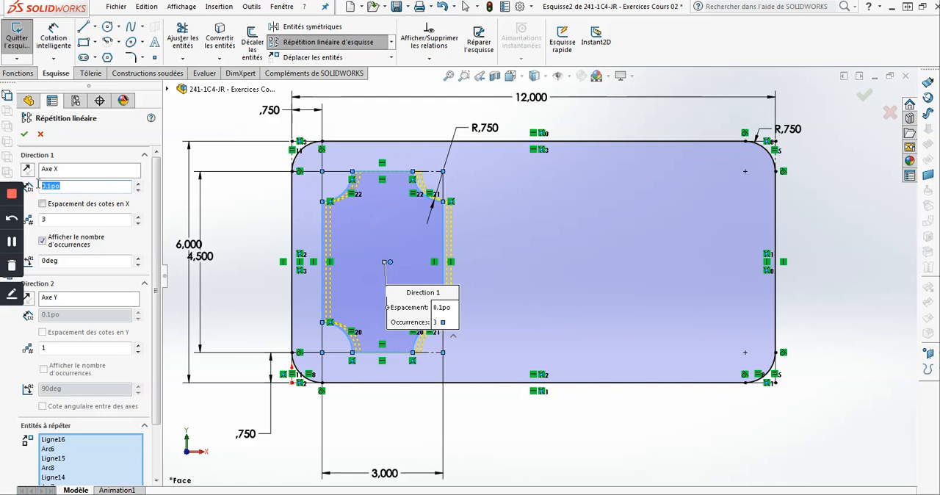
type("3.75")
left_click(79, 173)
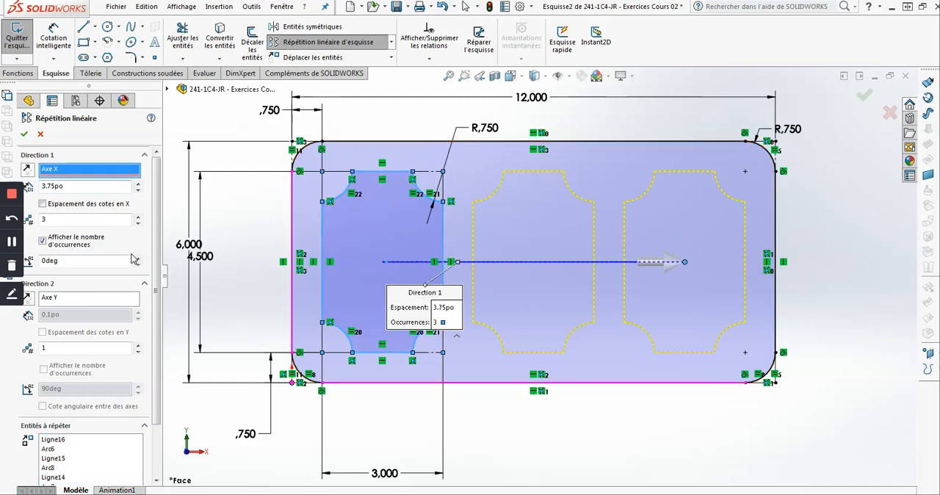
- Turn off the instance count display and apply the linear sketch pattern without an X spacing dimension
left_click(88, 241)
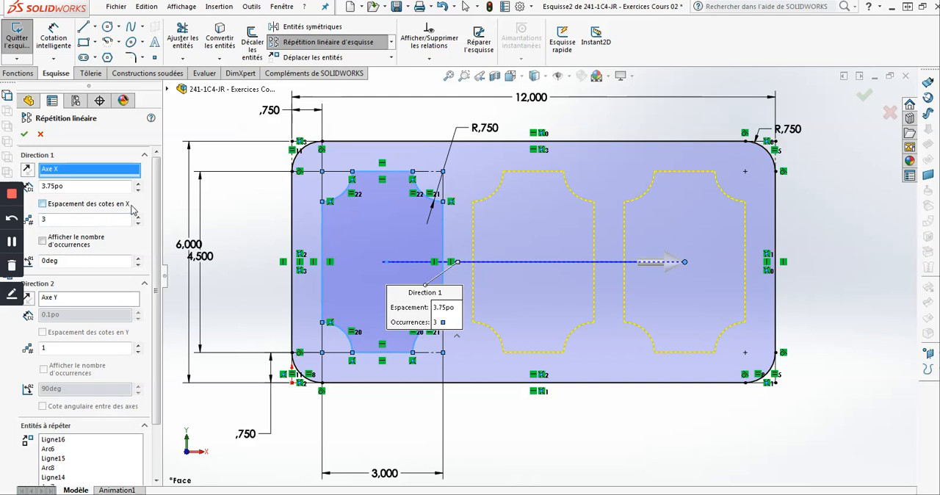
left_click(114, 210)
left_click(47, 206)
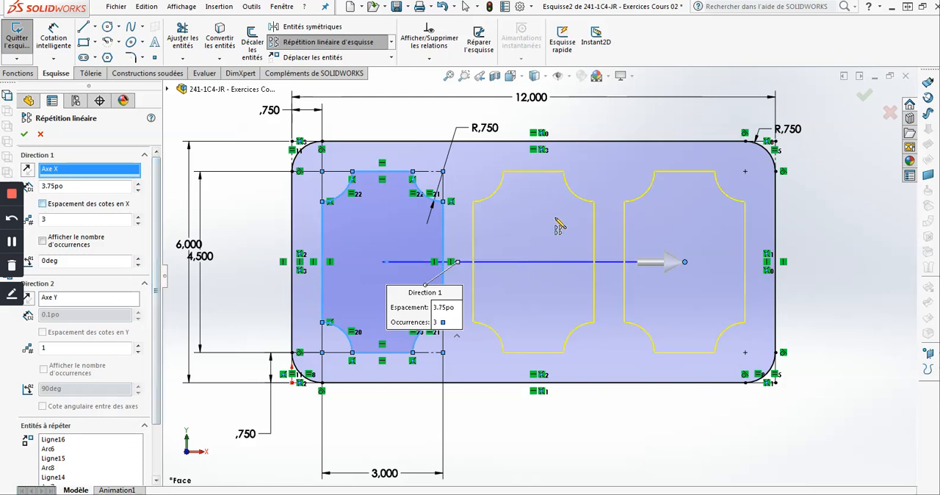
left_click(23, 135)
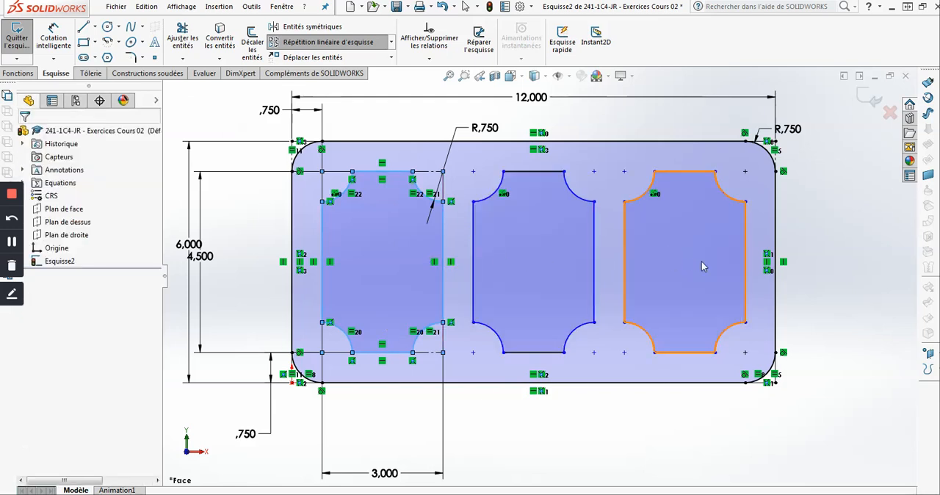
key("Escape")
key("Escape")
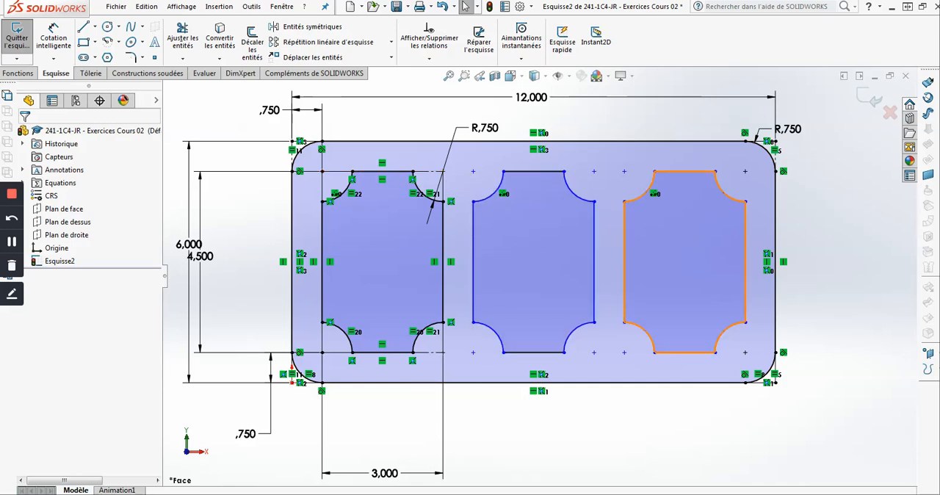
- Delete the two patterned copies of the cutout profile, keeping the original one
left_click(621, 249)
key("Delete")
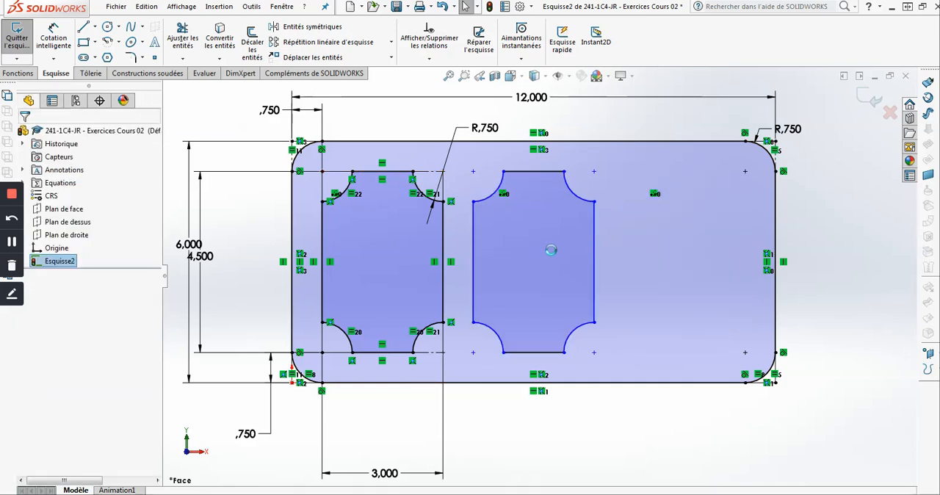
left_click(531, 253)
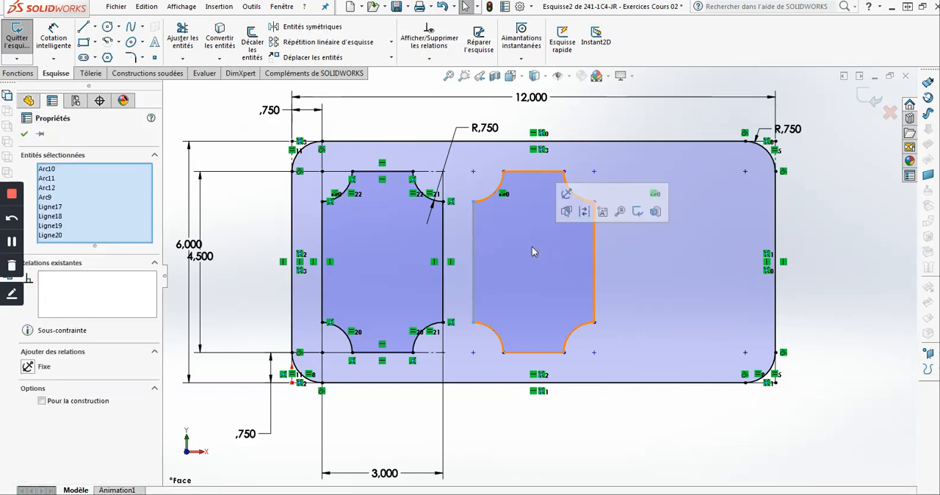
key("Delete")
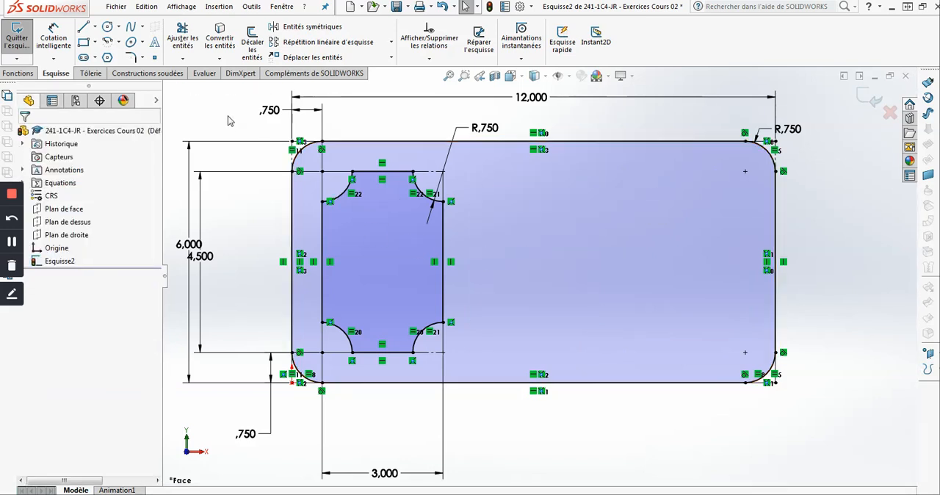
- Start a new linear sketch pattern along the X axis with the X spacing dimension enabled and a spacing of 3.75 in
left_click(293, 45)
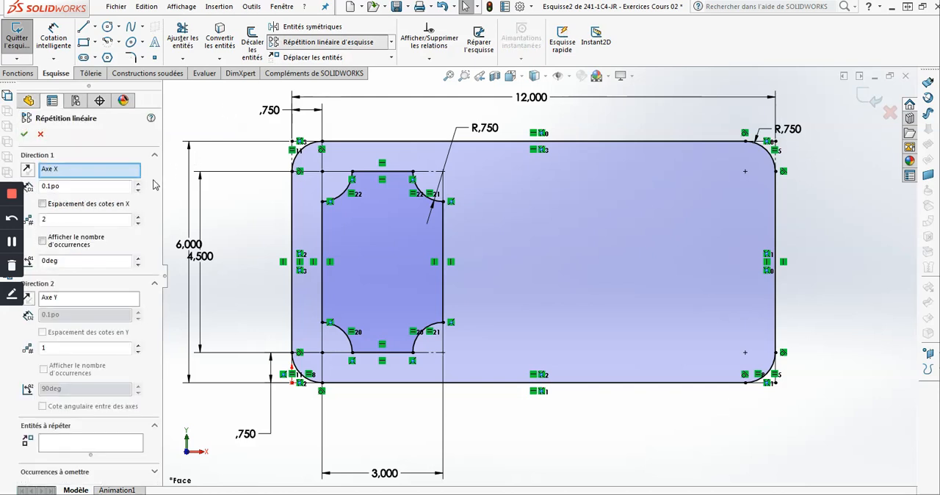
left_click(42, 205)
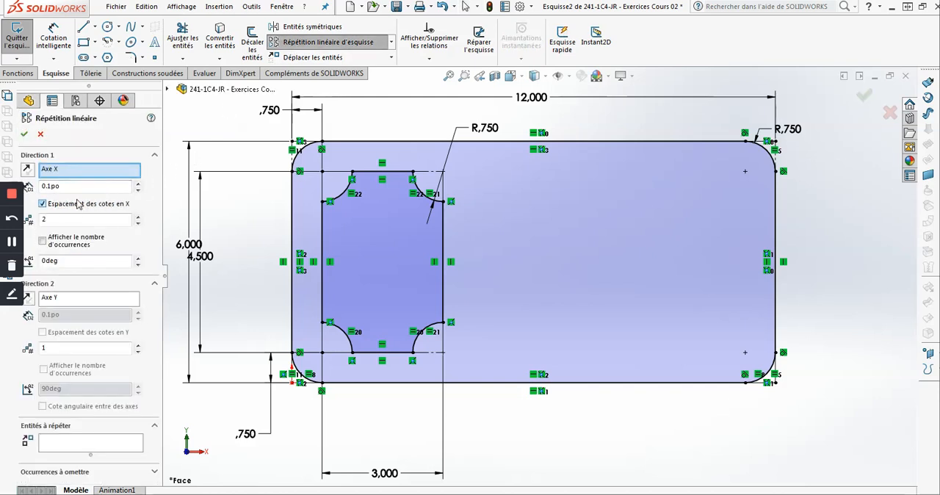
double_click(89, 188)
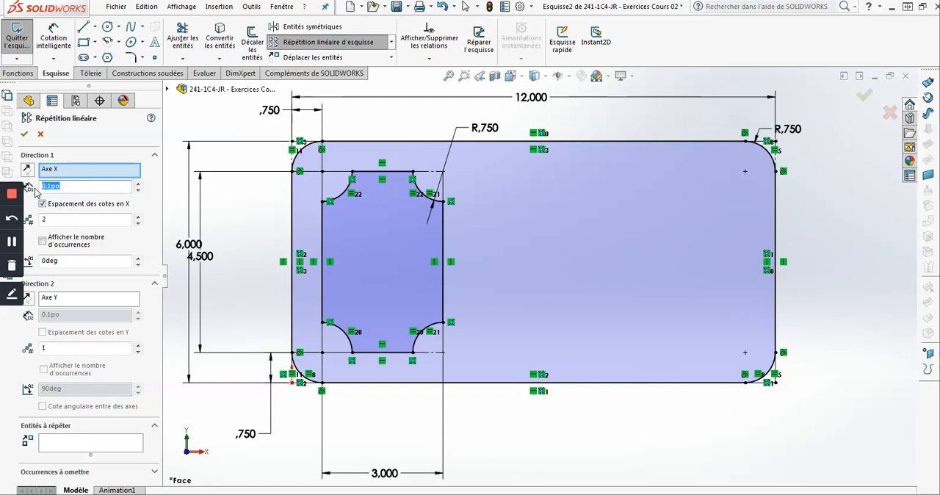
type("3.75")
- Pattern the closed cutout profile as three instances and place the spacing dimension above the plate's upper edge
left_click(100, 445)
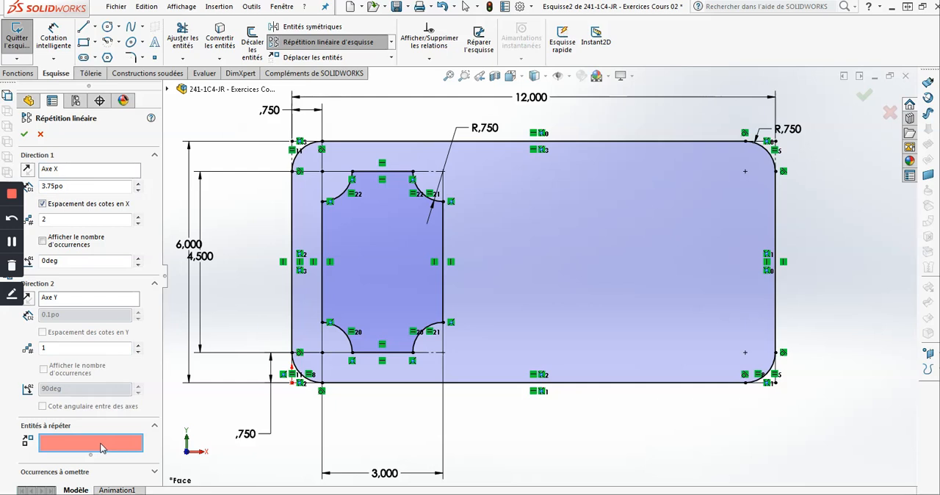
left_click(367, 242)
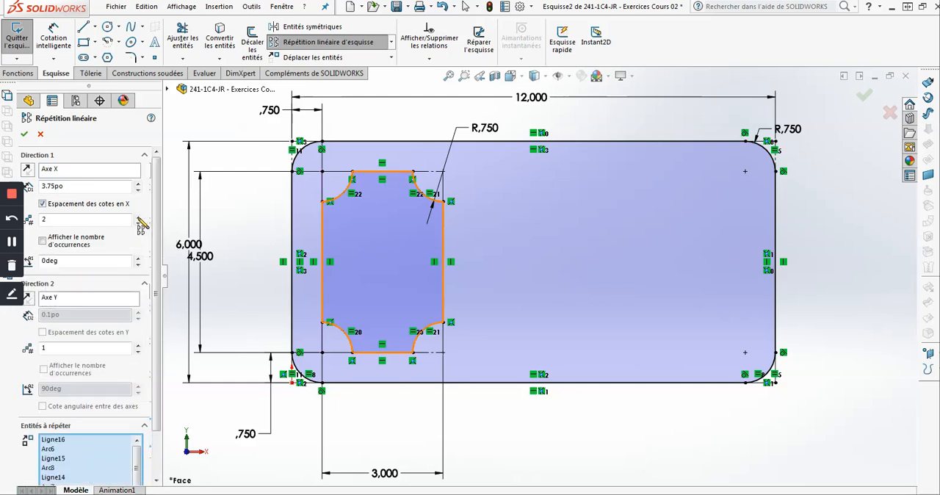
left_click(137, 218)
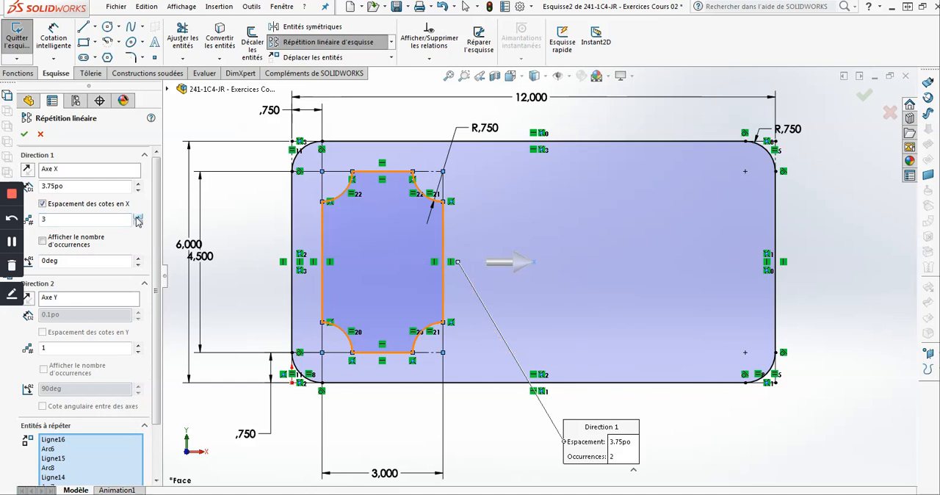
left_click(25, 137)
left_click_drag(410, 171, 409, 132)
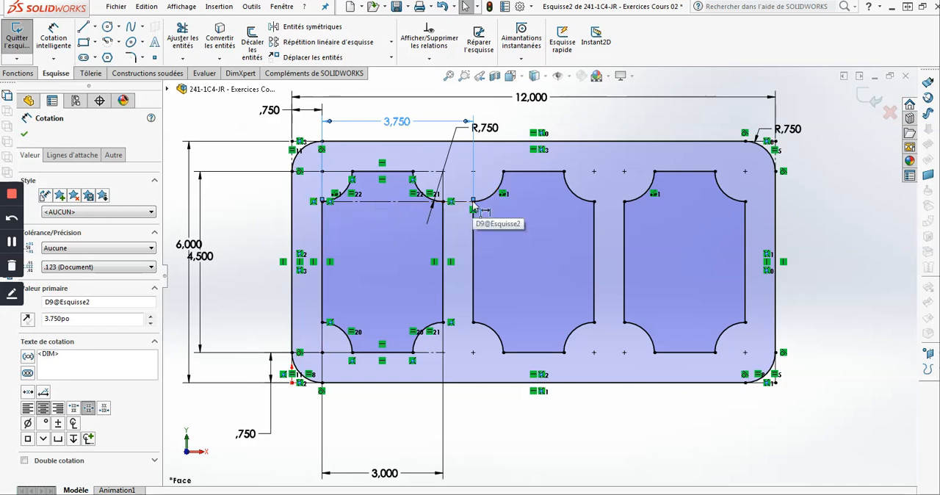
left_click(347, 44)
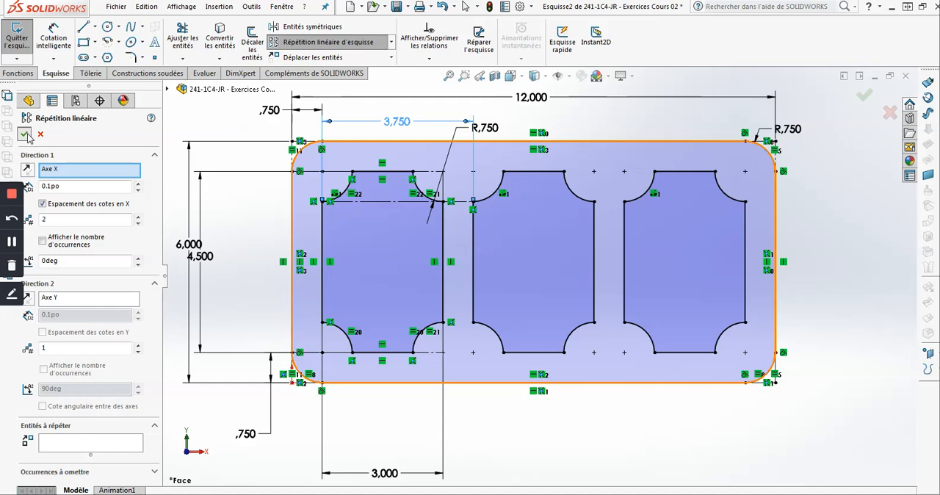
key("Escape")
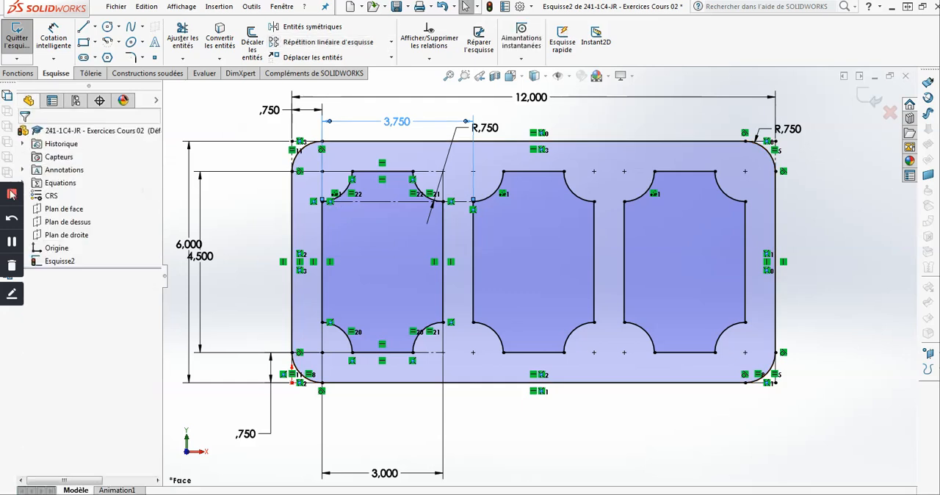